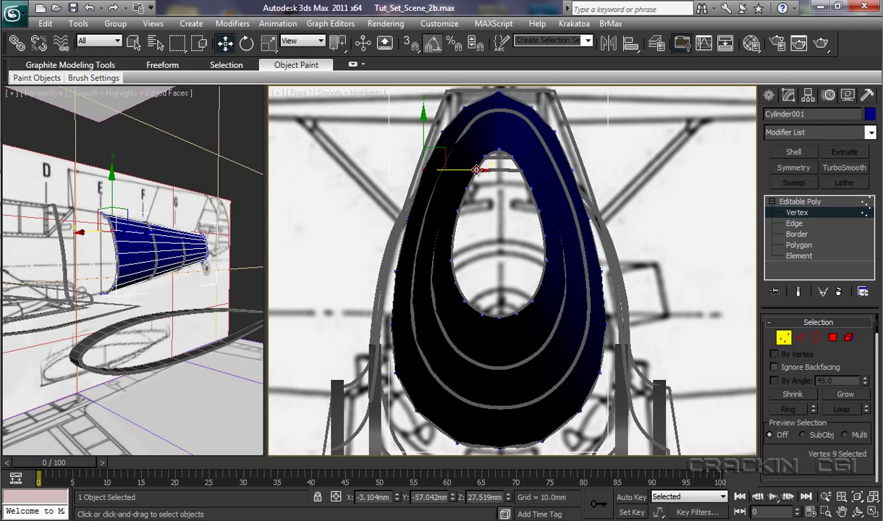
# Undo the trial leftward drag of the ring's upper-left vertex and clear the vertex selection.
pyautogui.moveTo(476, 170); pyautogui.dragTo(394, 170)
pyautogui.click(89, 8)
pyautogui.click(328, 267)
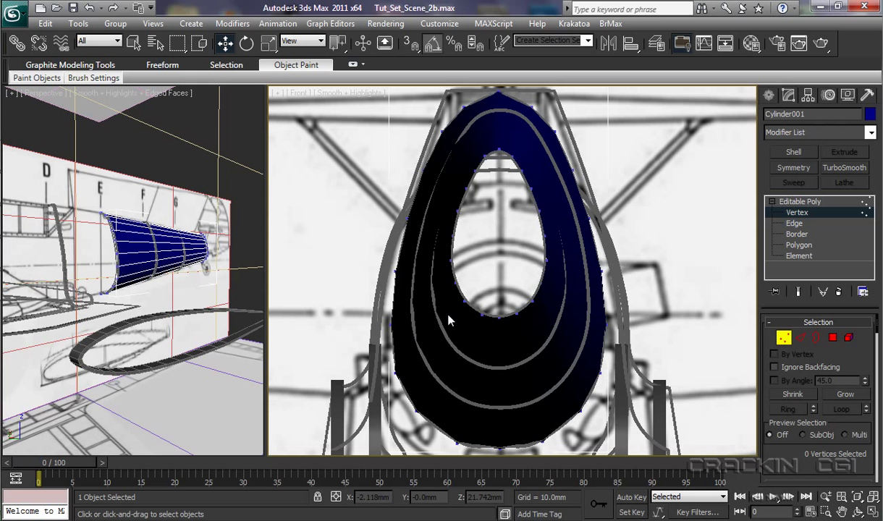
pyautogui.hotkey('alt', 'x')
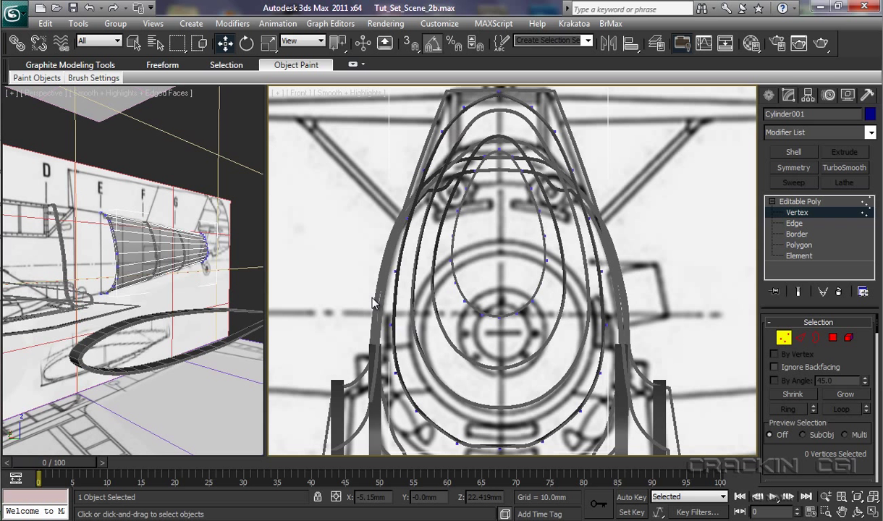
pyautogui.hotkey('alt', 'x')
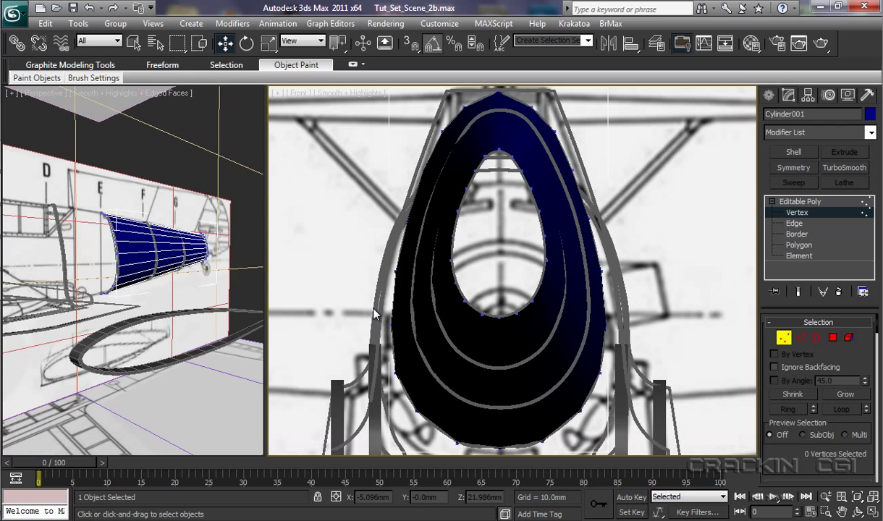
# Switch to Left view, zoom to the fuselage, make it see-through, and zoom out to frames E–G.
pyautogui.press('l')
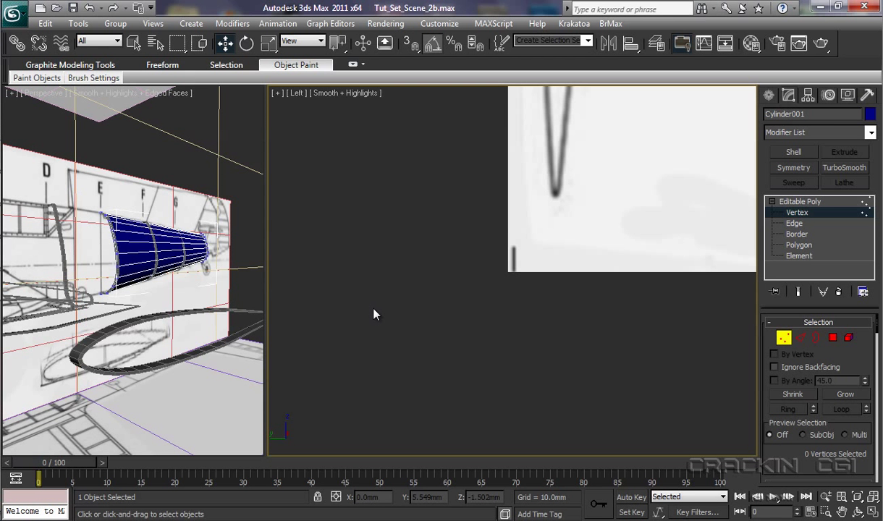
pyautogui.press('z')
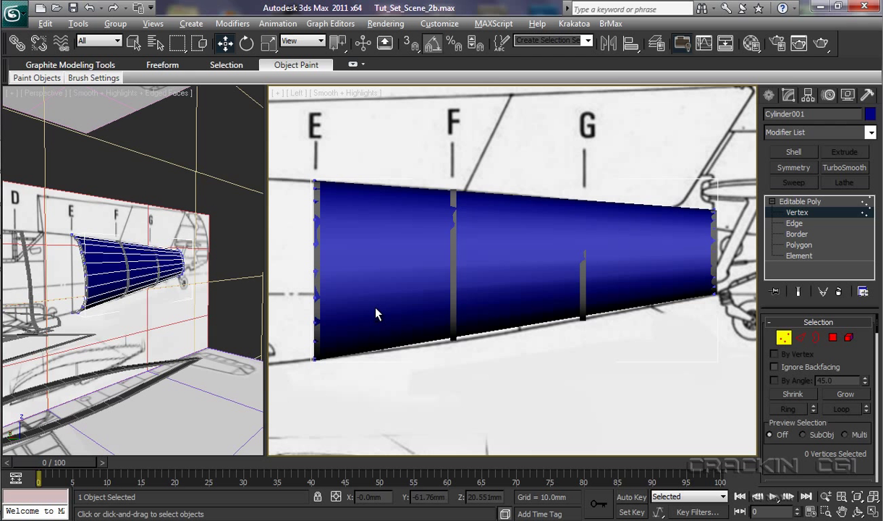
pyautogui.hotkey('alt', 'x')
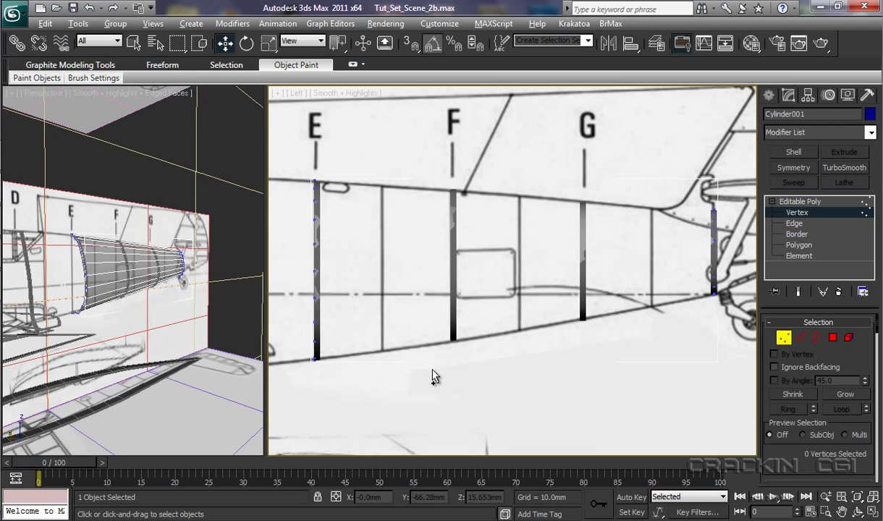
pyautogui.scroll(-1, 433, 378)
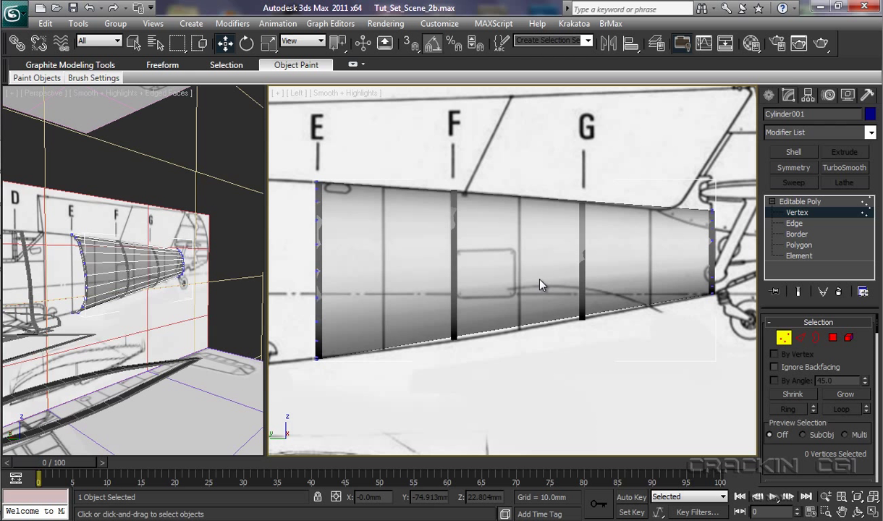
# Turn on Edged Faces in the Left viewport with F4.
pyautogui.press('F4')
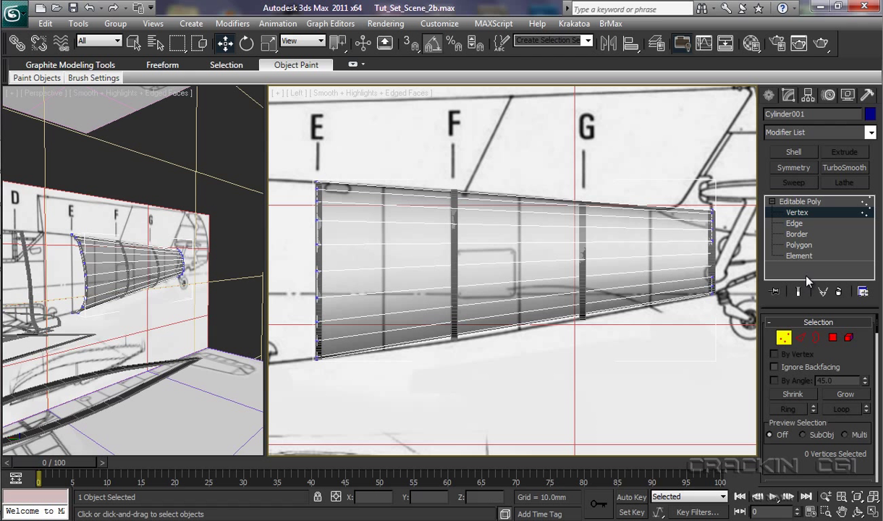
# Select the lengthwise fuselage edges and connect them with 2 segments for rings at frames F and G.
pyautogui.click(794, 224)
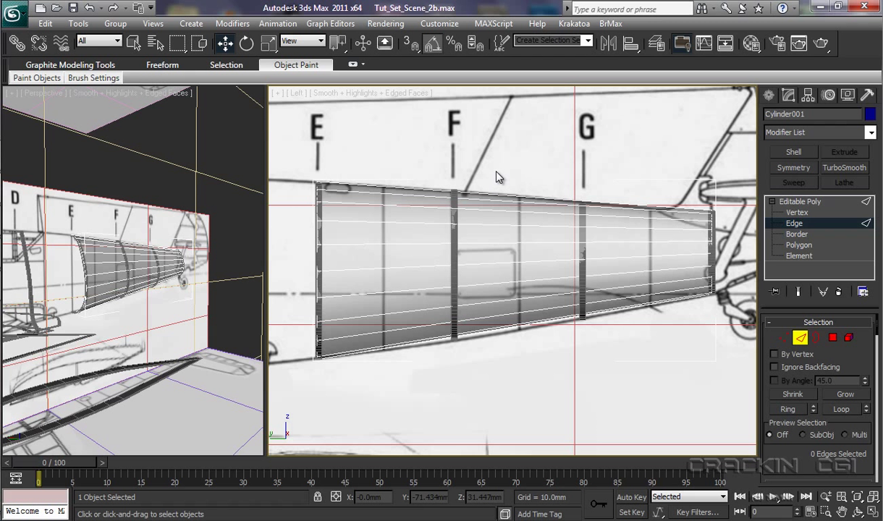
pyautogui.moveTo(495, 172); pyautogui.dragTo(533, 365)
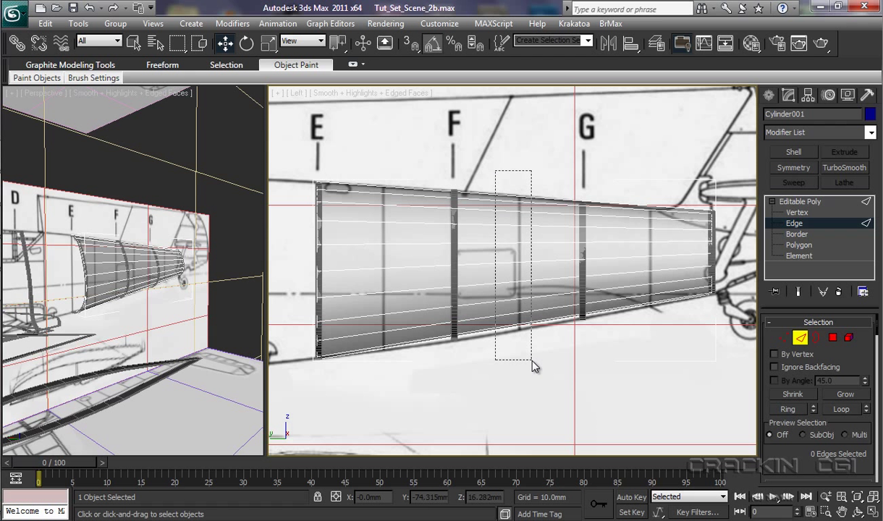
pyautogui.moveTo(534, 367); pyautogui.dragTo(533, 367)
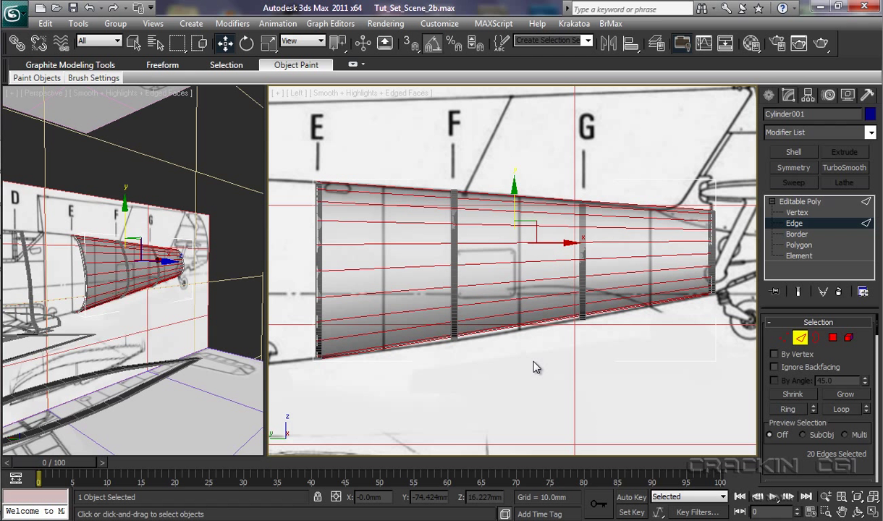
pyautogui.scroll(-1, 878, 330)
pyautogui.moveTo(878, 330); pyautogui.dragTo(876, 451)
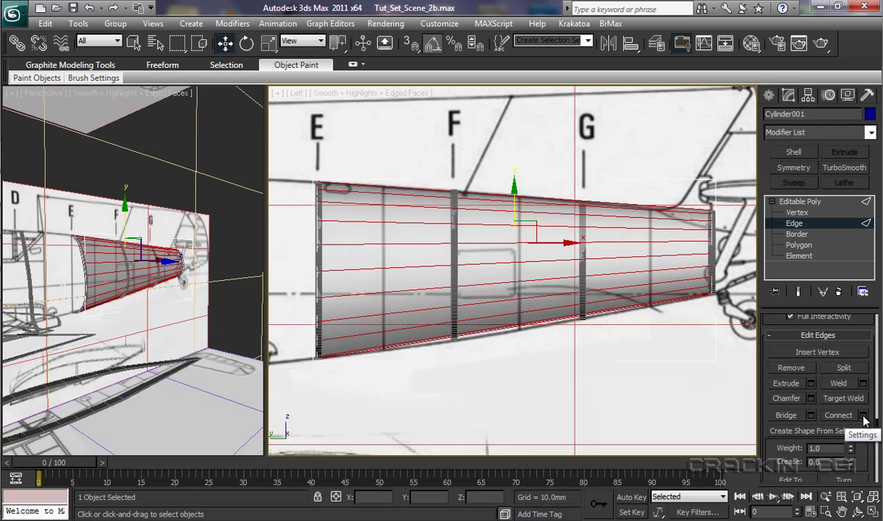
pyautogui.click(863, 416)
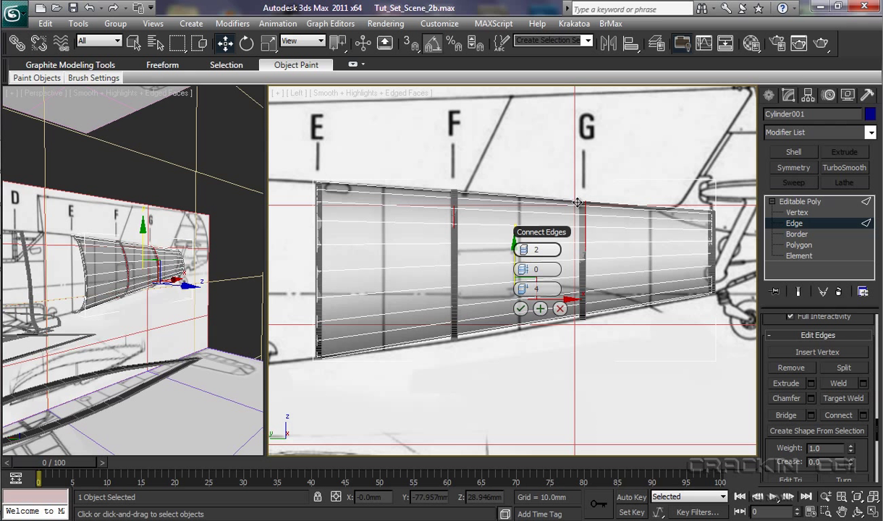
pyautogui.click(522, 310)
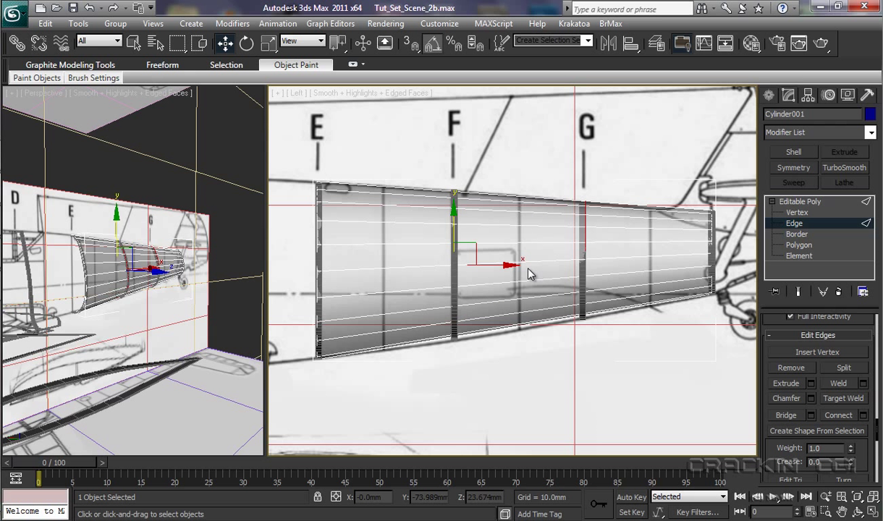
# At Vertex level, select the frame F vertex ring and move it slightly down.
pyautogui.click(798, 212)
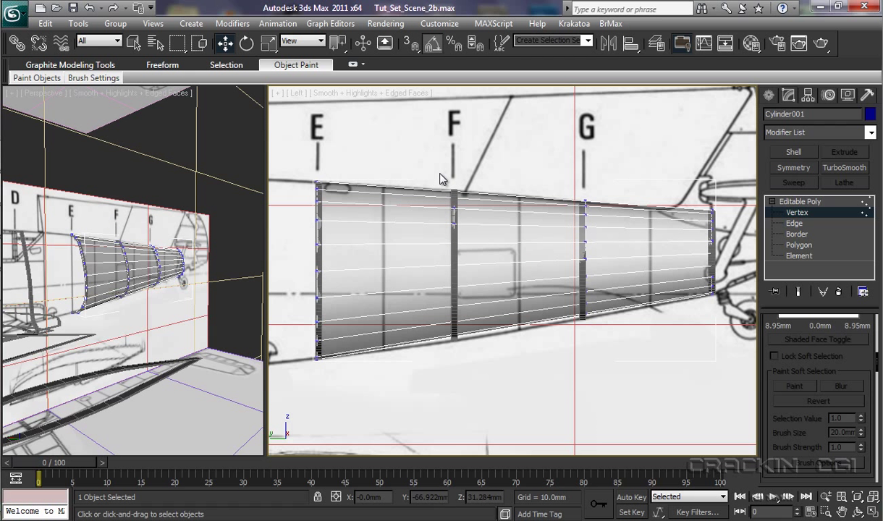
pyautogui.moveTo(441, 173); pyautogui.dragTo(471, 366)
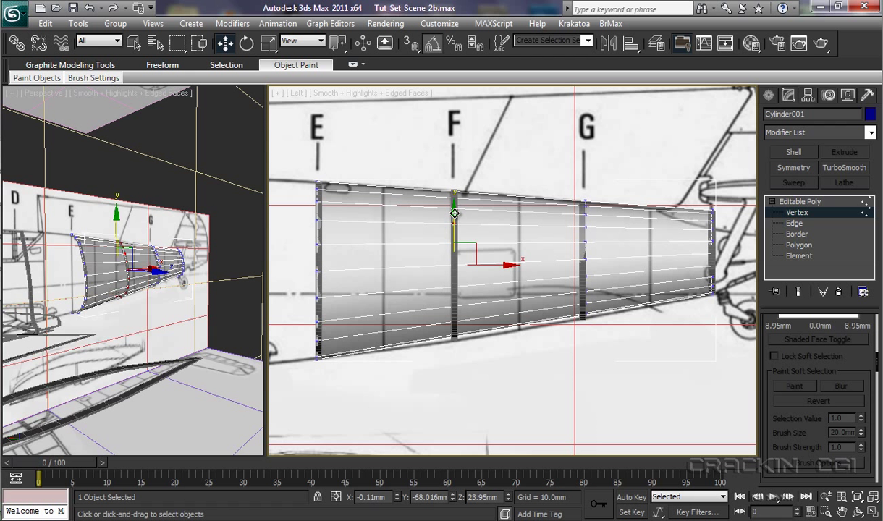
pyautogui.moveTo(455, 214); pyautogui.dragTo(455, 214)
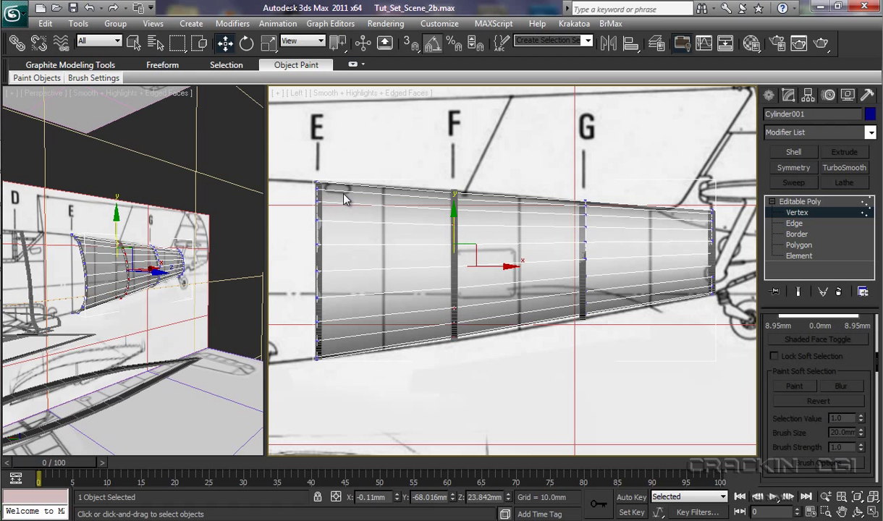
# Select the frame F vertex ring and uniformly scale it to 103 percent.
pyautogui.click(269, 44)
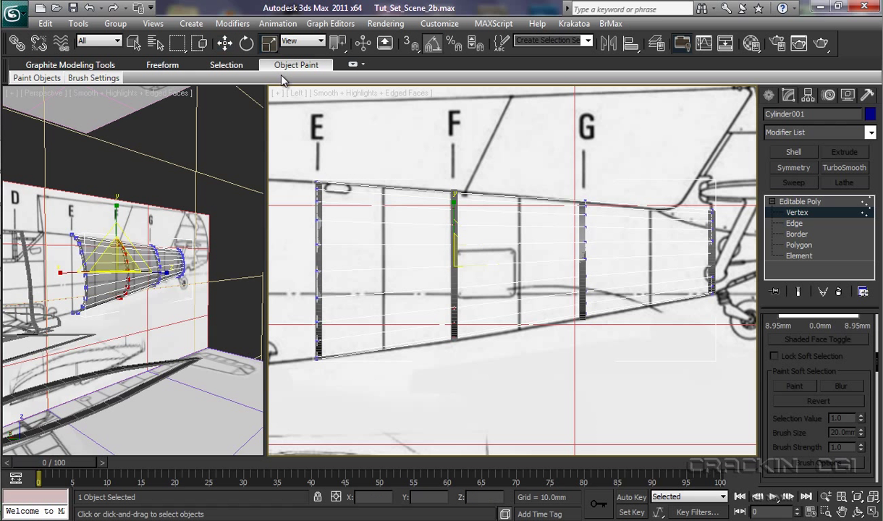
pyautogui.rightClick(501, 369)
pyautogui.click(578, 205)
pyautogui.click(454, 252)
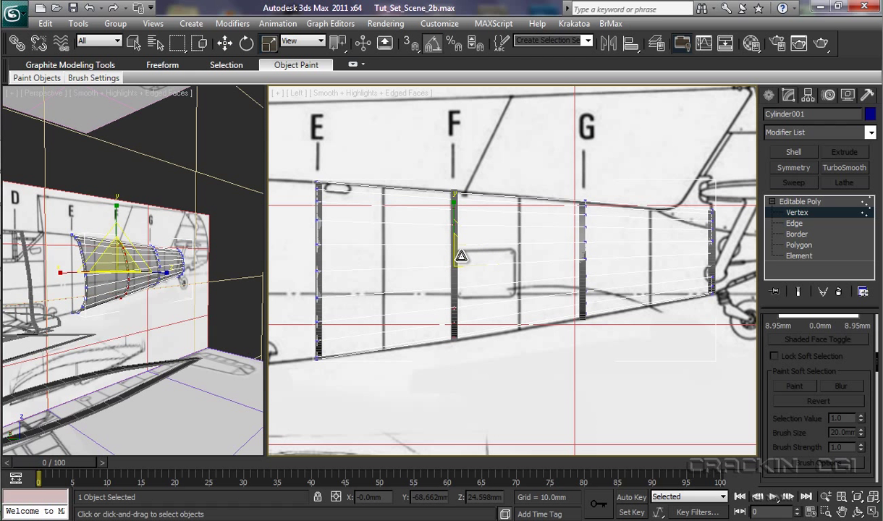
pyautogui.moveTo(461, 256); pyautogui.dragTo(428, 196)
pyautogui.click(464, 258)
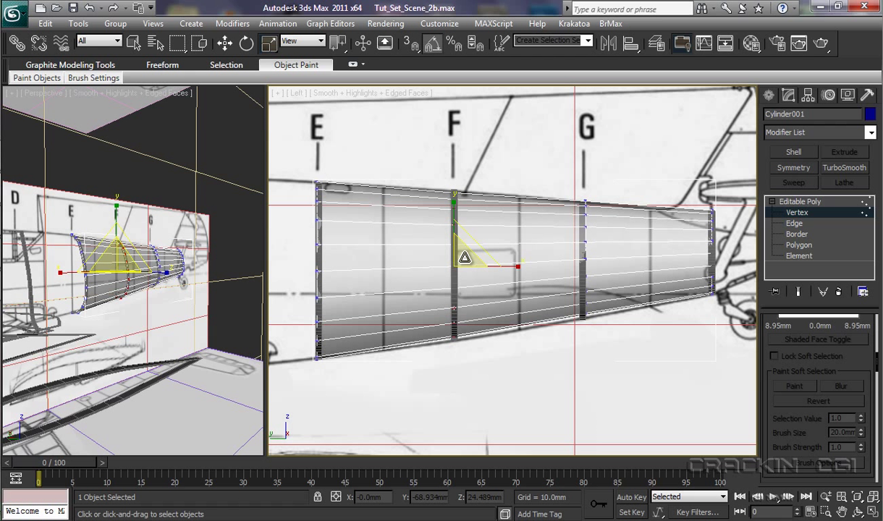
pyautogui.moveTo(468, 257)
pyautogui.mouseDown()
pyautogui.moveTo(475, 259)
pyautogui.moveTo(445, 273)
pyautogui.moveTo(438, 225)
pyautogui.moveTo(463, 310)
pyautogui.mouseUp()
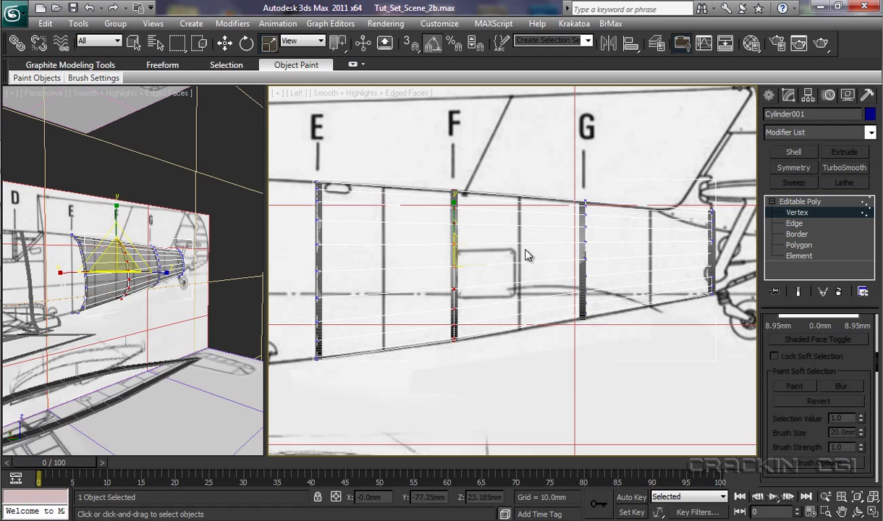
# Select the frame G vertex ring and move it slightly left and down.
pyautogui.click(226, 43)
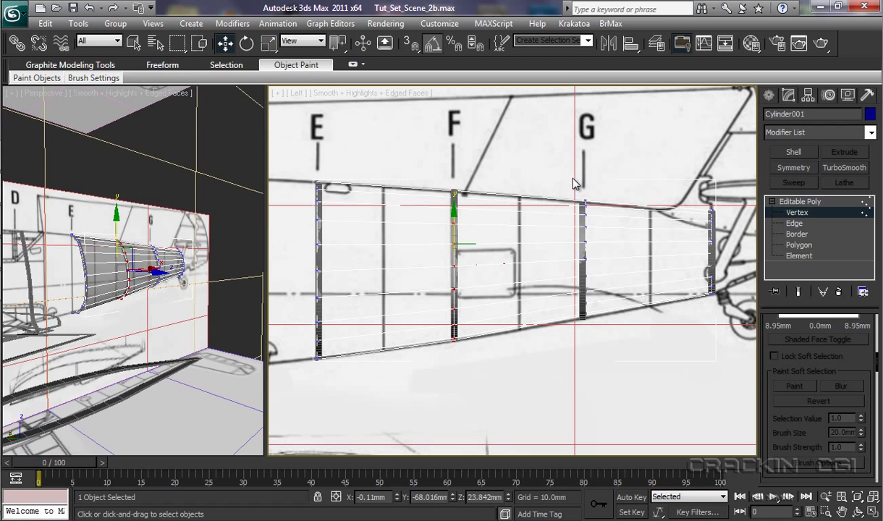
pyautogui.moveTo(573, 181); pyautogui.dragTo(618, 368)
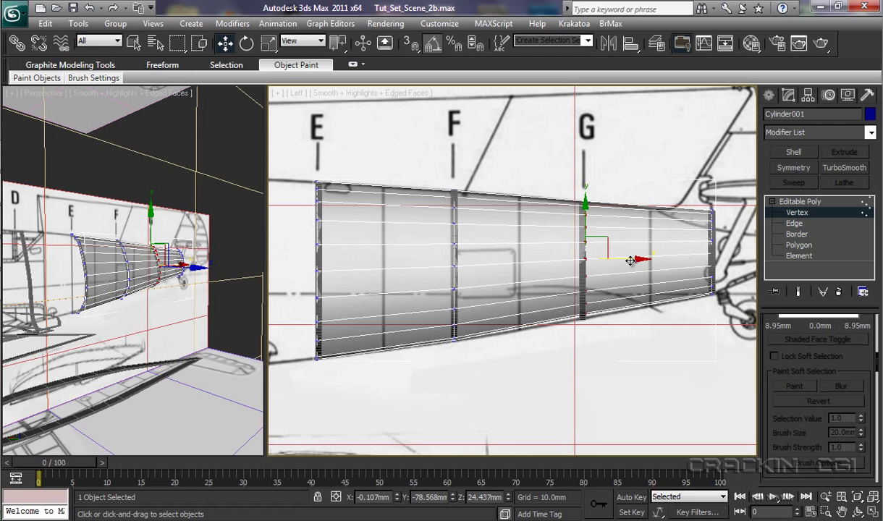
pyautogui.moveTo(637, 259); pyautogui.dragTo(635, 259)
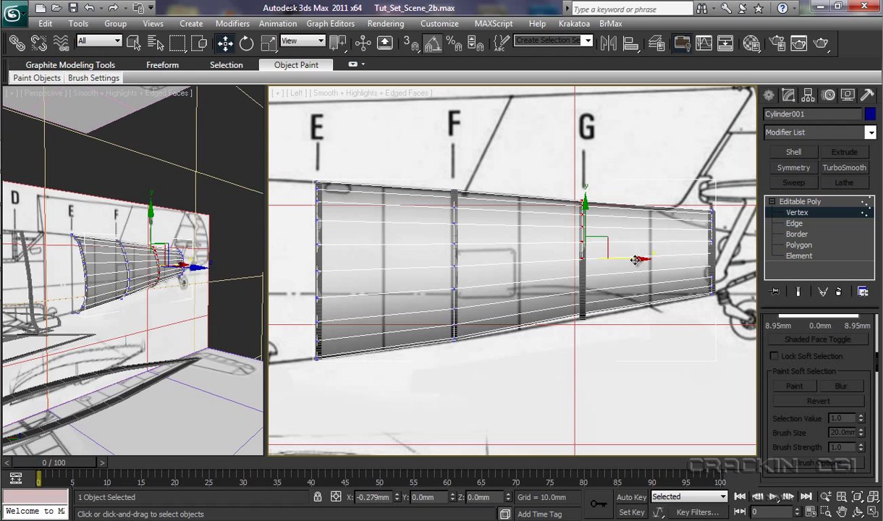
pyautogui.moveTo(635, 259); pyautogui.dragTo(632, 260)
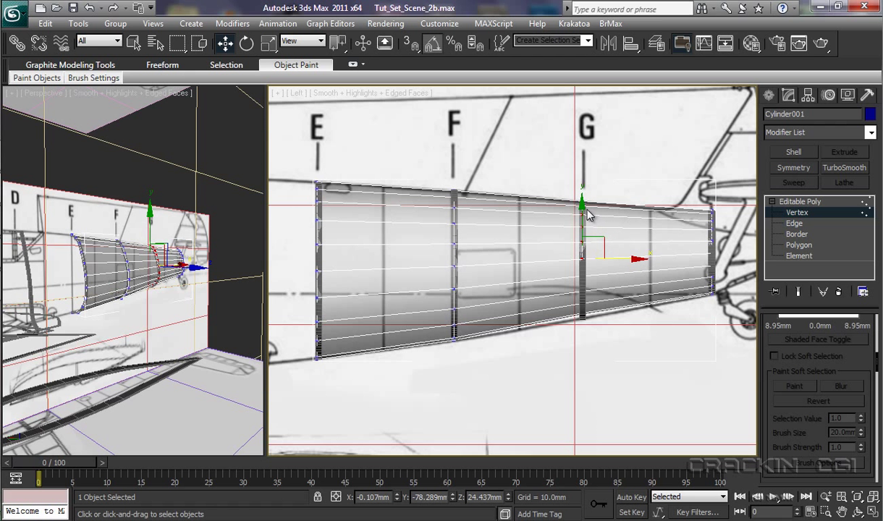
pyautogui.moveTo(583, 207); pyautogui.dragTo(583, 208)
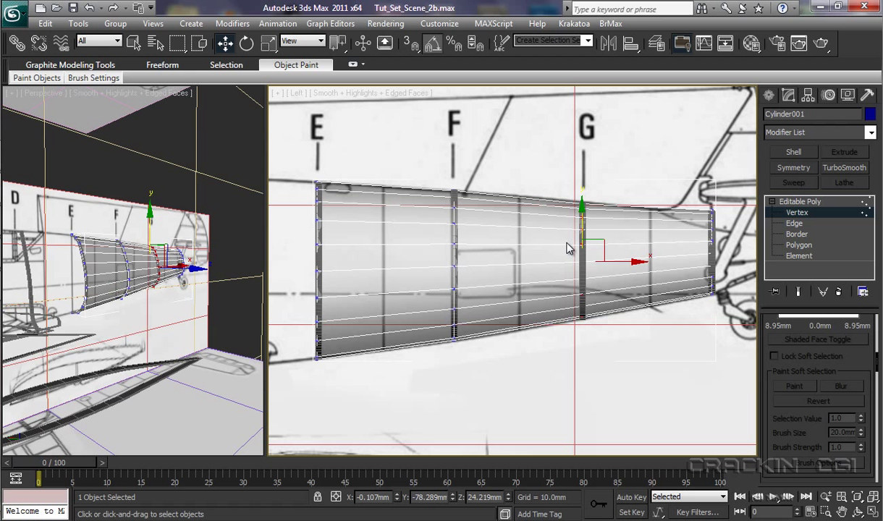
# Scale the frame G ring to 103 percent and leave the fuselage see-through.
pyautogui.hotkey('alt', 'x')
pyautogui.press('r')
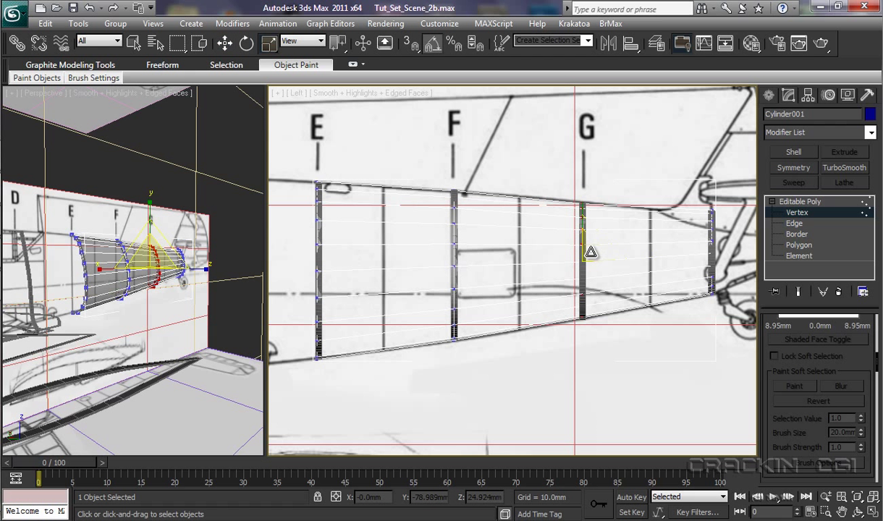
pyautogui.hotkey('alt', 'x')
pyautogui.moveTo(591, 252); pyautogui.dragTo(593, 251)
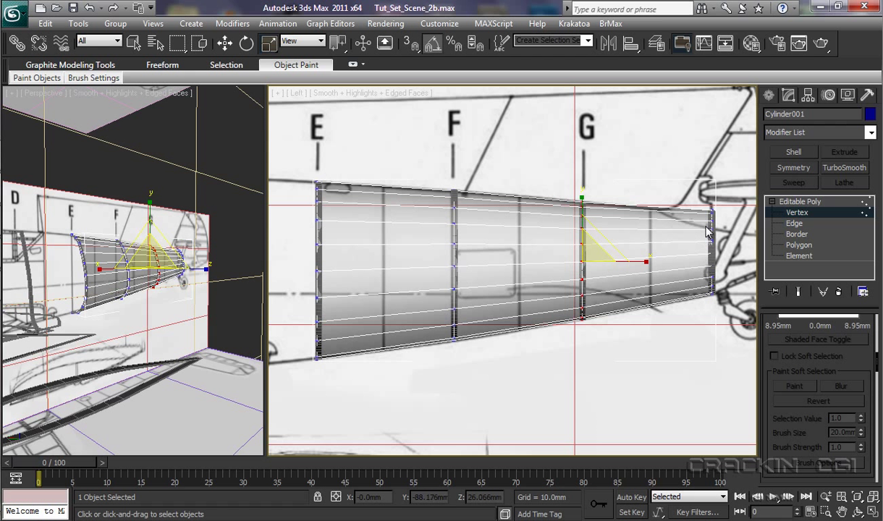
pyautogui.hotkey('alt', 'x')
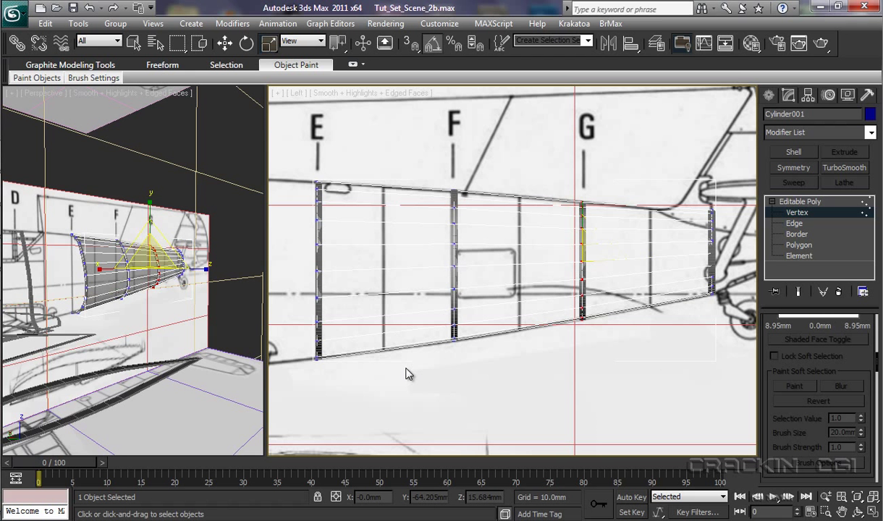
# Switch to Edge level and frame the fuselage's open front end in Left and Perspective views.
pyautogui.moveTo(407, 373); pyautogui.dragTo(674, 363, button='middle')
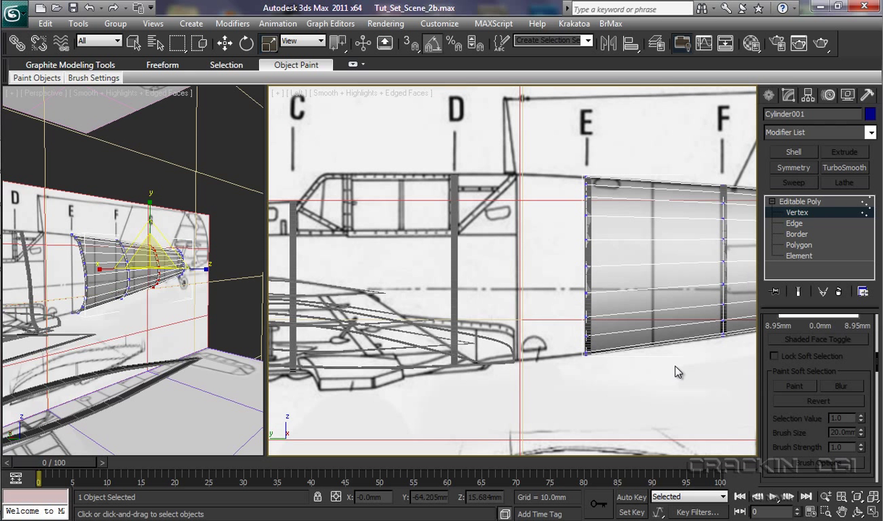
pyautogui.click(794, 224)
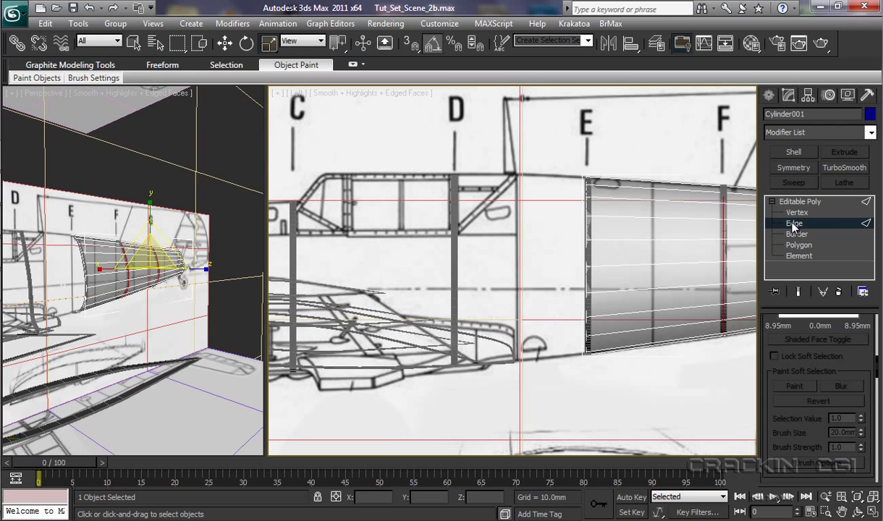
pyautogui.rightClick(158, 318)
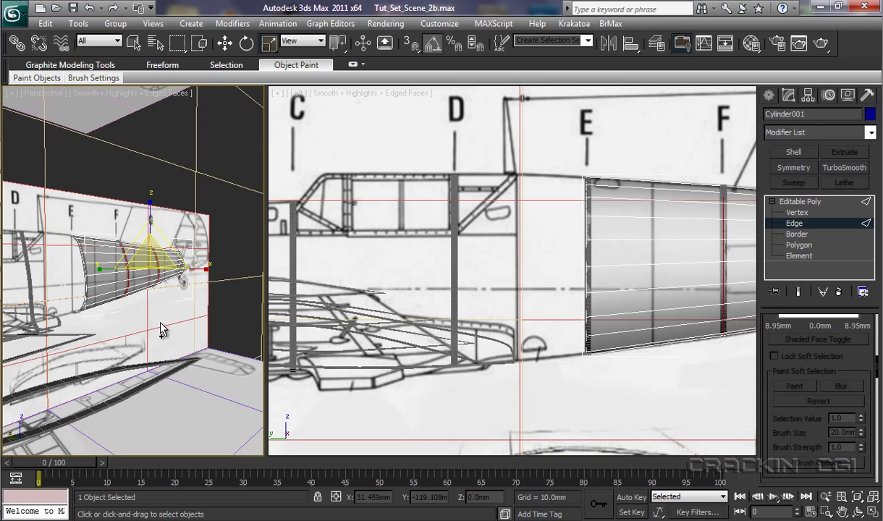
pyautogui.scroll(5, 162, 330)
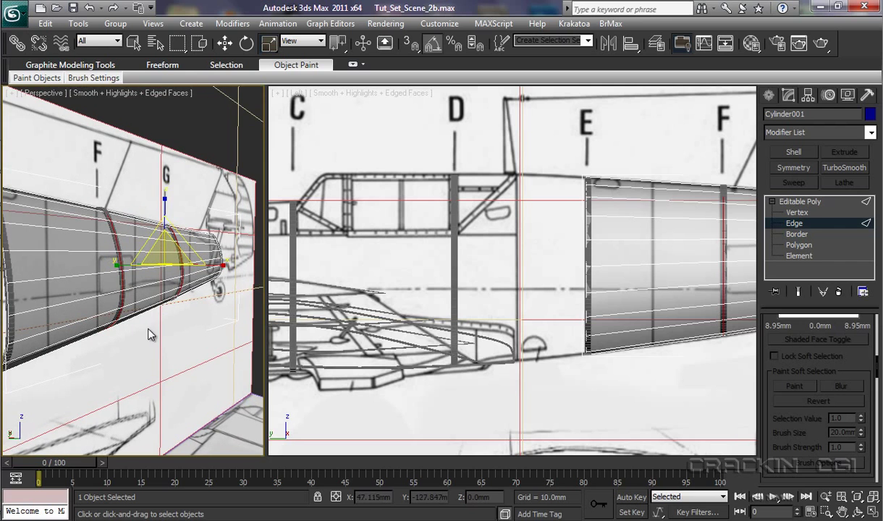
pyautogui.moveTo(147, 336); pyautogui.dragTo(234, 325, button='middle')
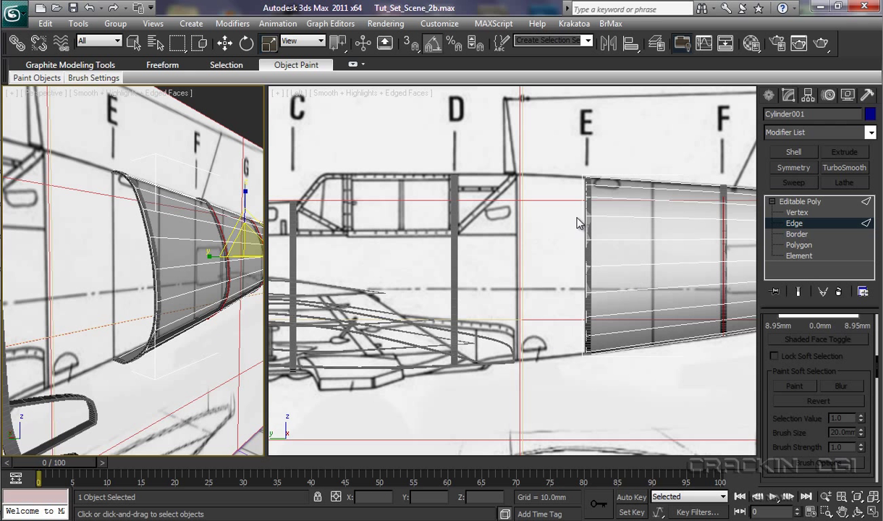
# Select the front border edges and Shift-drag them along X to extrude a new face strip.
pyautogui.moveTo(567, 161); pyautogui.dragTo(594, 372)
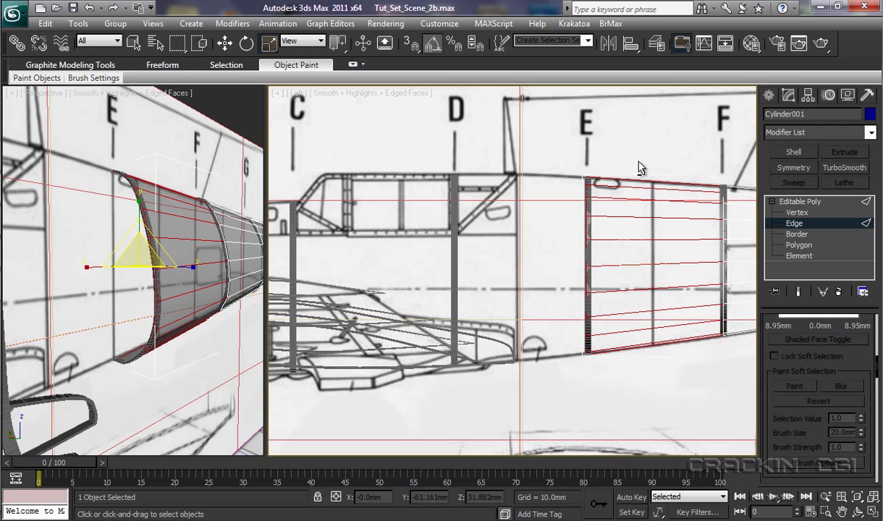
pyautogui.moveTo(637, 161)
pyautogui.mouseDown()
pyautogui.moveTo(656, 253)
pyautogui.moveTo(658, 364)
pyautogui.mouseUp()
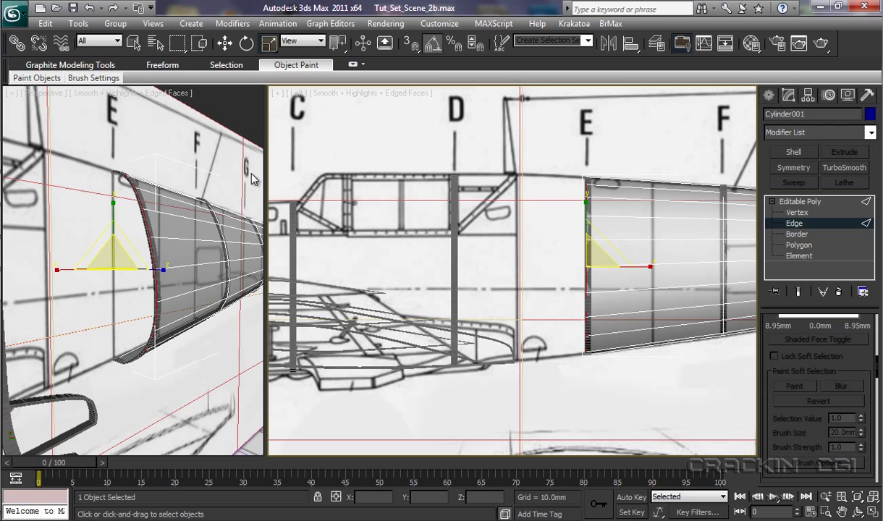
pyautogui.click(225, 44)
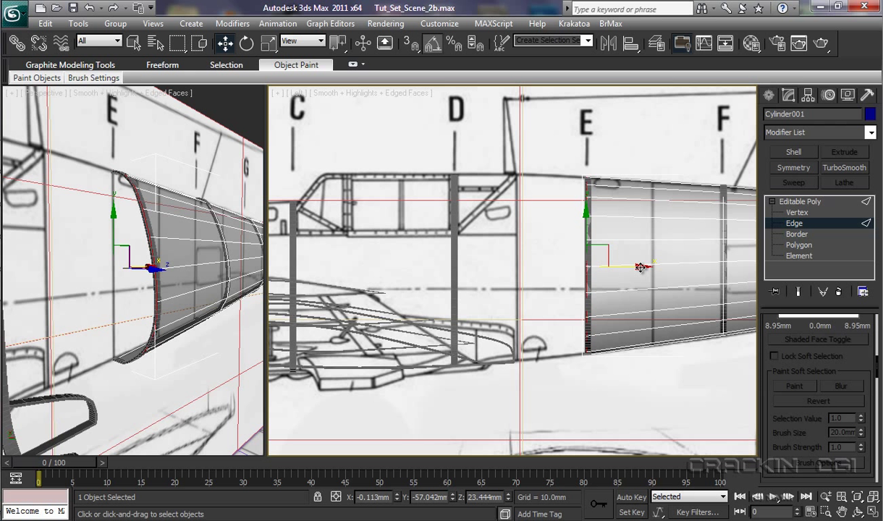
pyautogui.keyDown('shift'); pyautogui.moveTo(641, 267); pyautogui.dragTo(573, 274); pyautogui.keyUp('shift')
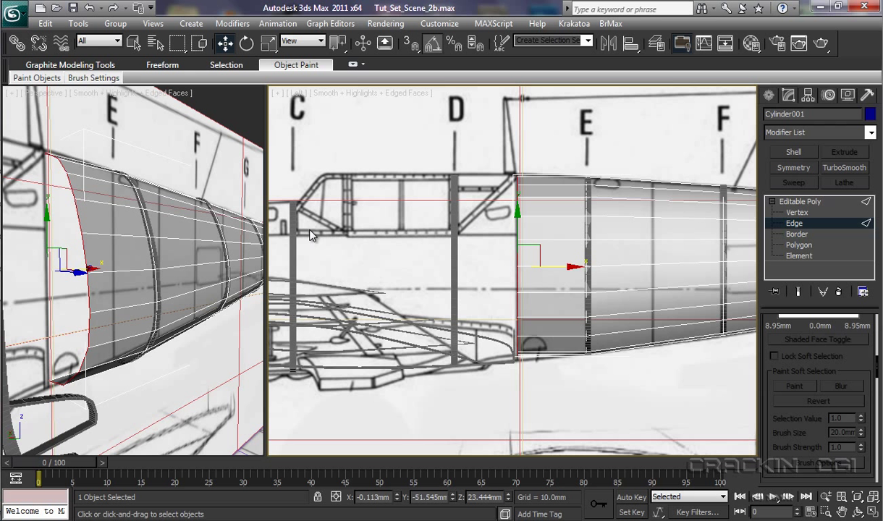
pyautogui.hotkey('alt', 'x')
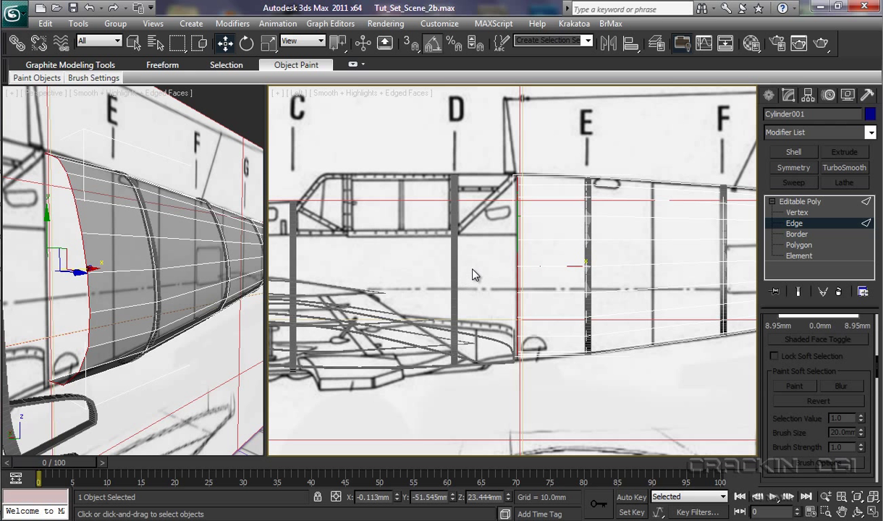
pyautogui.hotkey('alt', 'x')
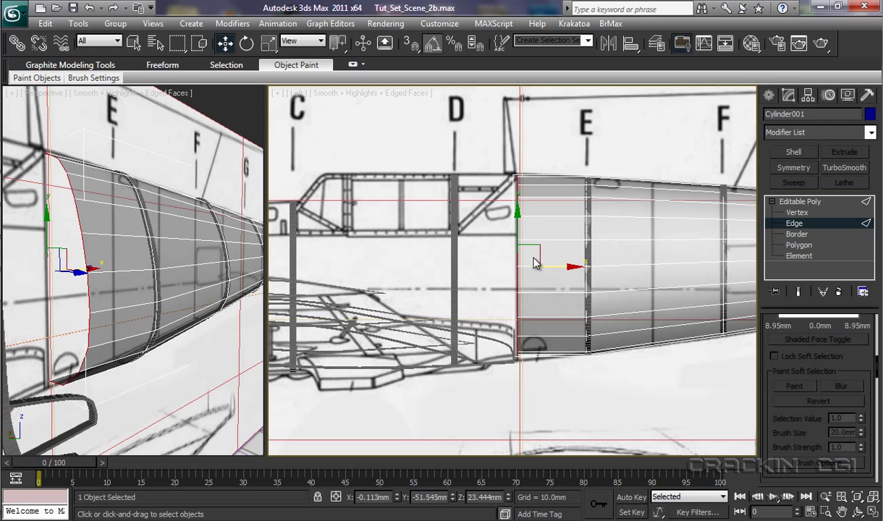
# At Vertex level, scale the front vertex ring to 105% and nudge it slightly along Y.
pyautogui.click(797, 213)
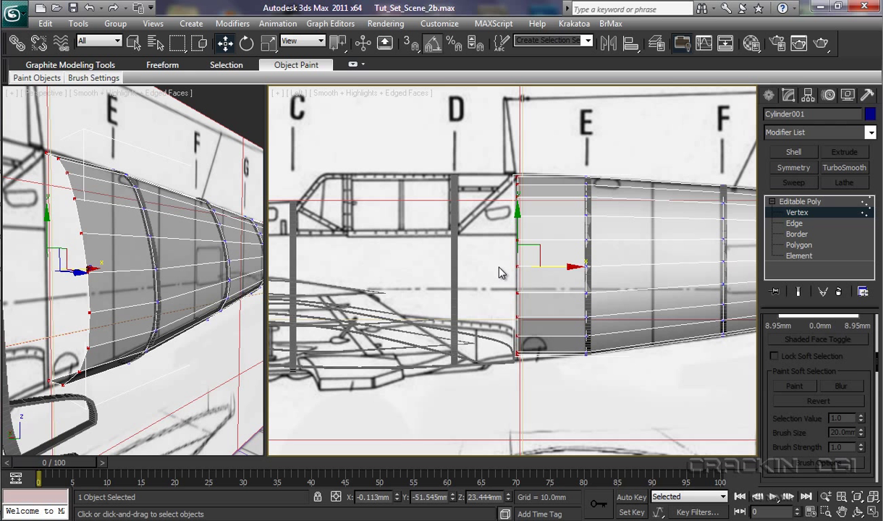
pyautogui.click(269, 43)
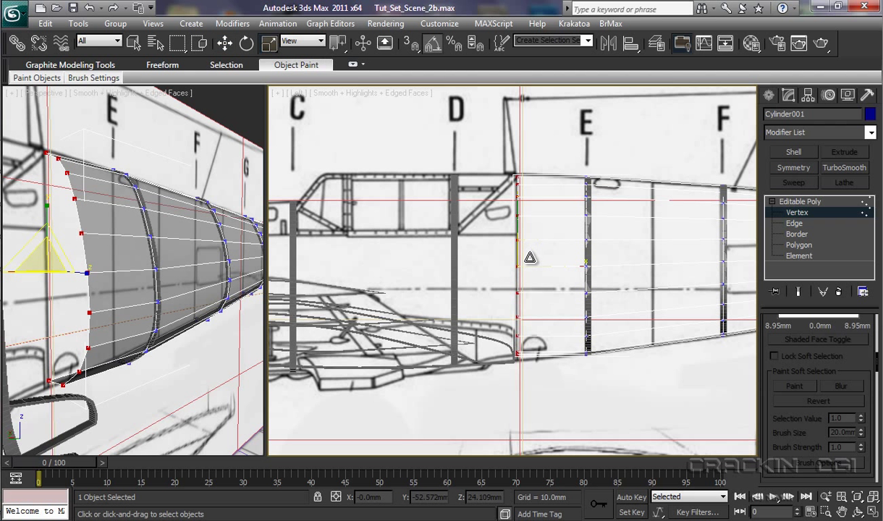
pyautogui.moveTo(530, 256); pyautogui.dragTo(532, 255)
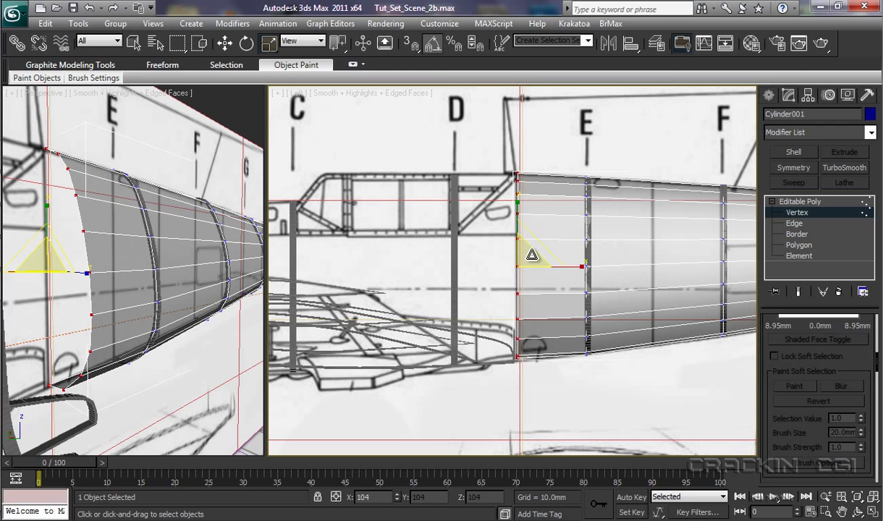
pyautogui.moveTo(531, 255); pyautogui.dragTo(531, 255)
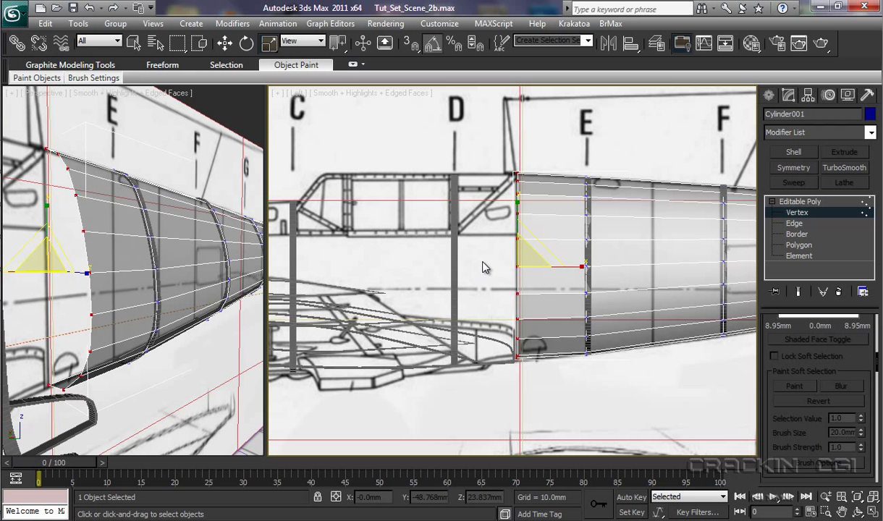
pyautogui.press('w')
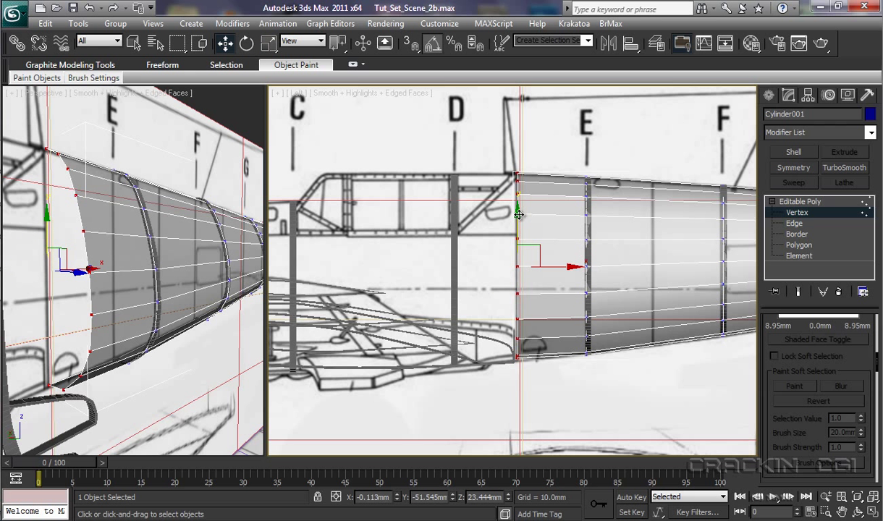
pyautogui.moveTo(519, 214); pyautogui.dragTo(520, 214)
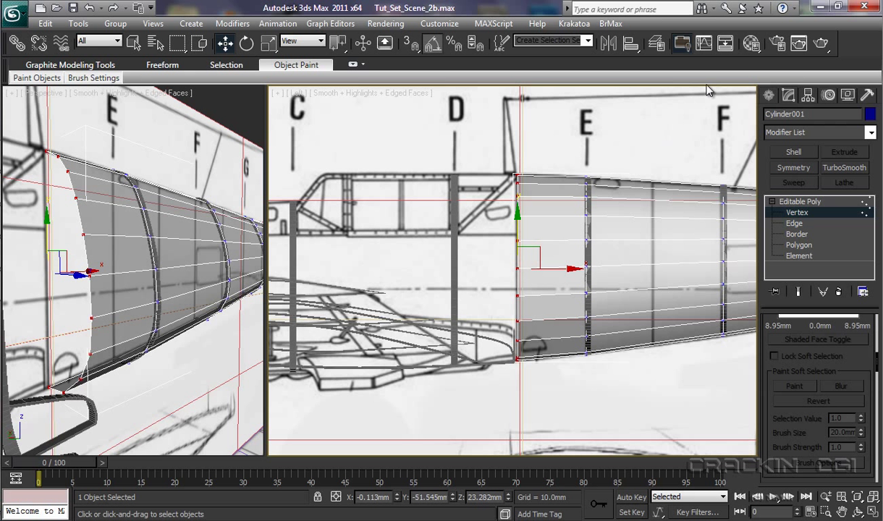
# Hide the Ref_Material blueprint layer in the layer manager.
pyautogui.click(657, 43)
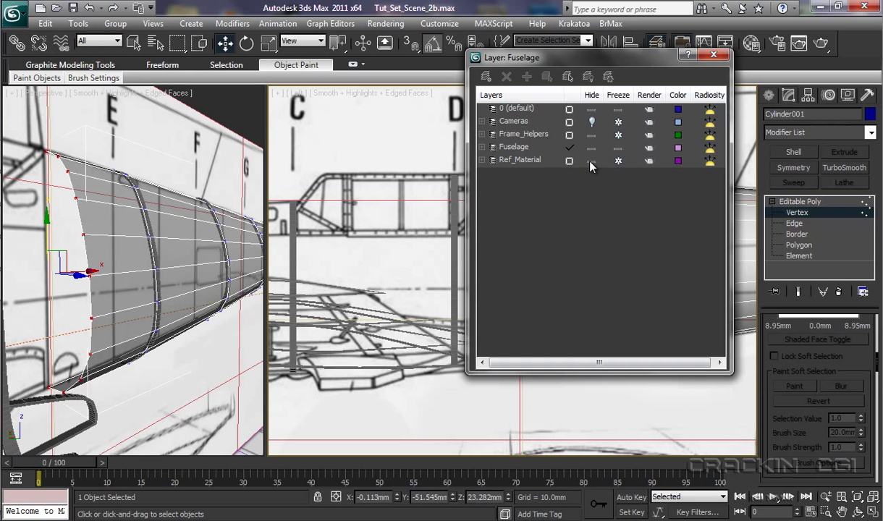
pyautogui.click(591, 161)
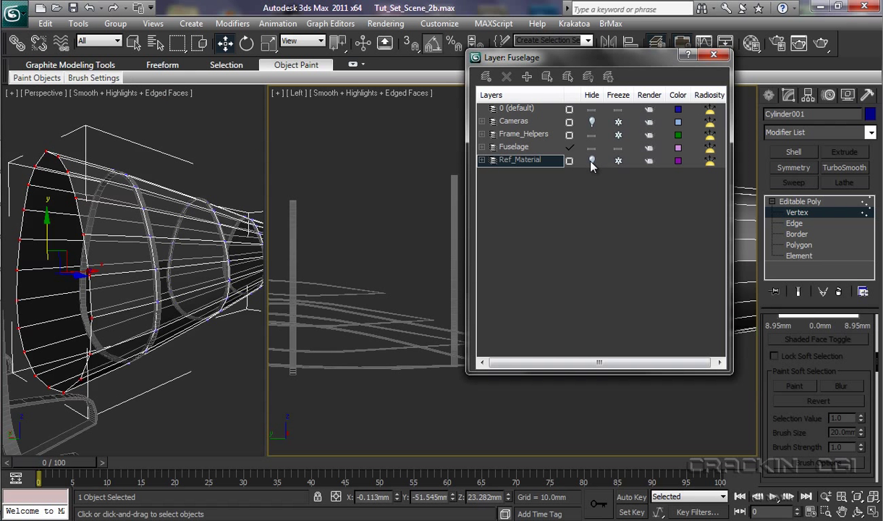
pyautogui.click(715, 56)
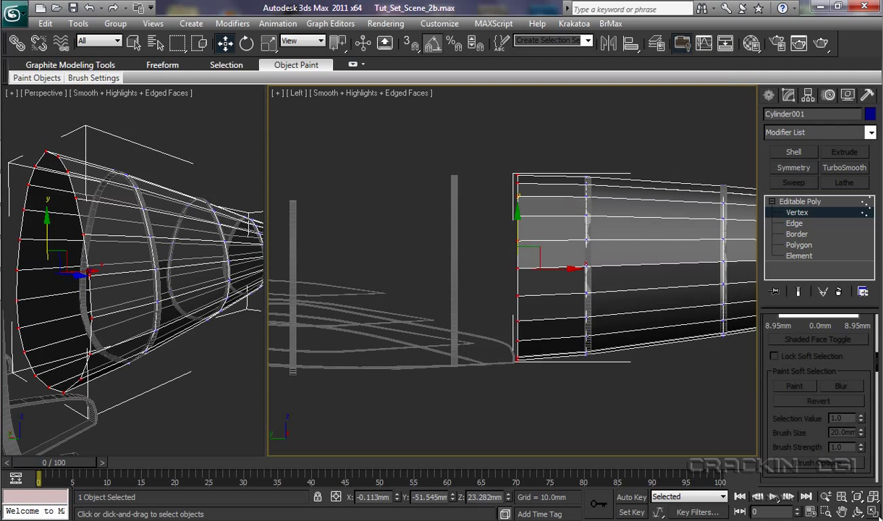
# Maximize the Left viewport, then return to Left view zoomed in on the fuselage.
pyautogui.click(873, 511)
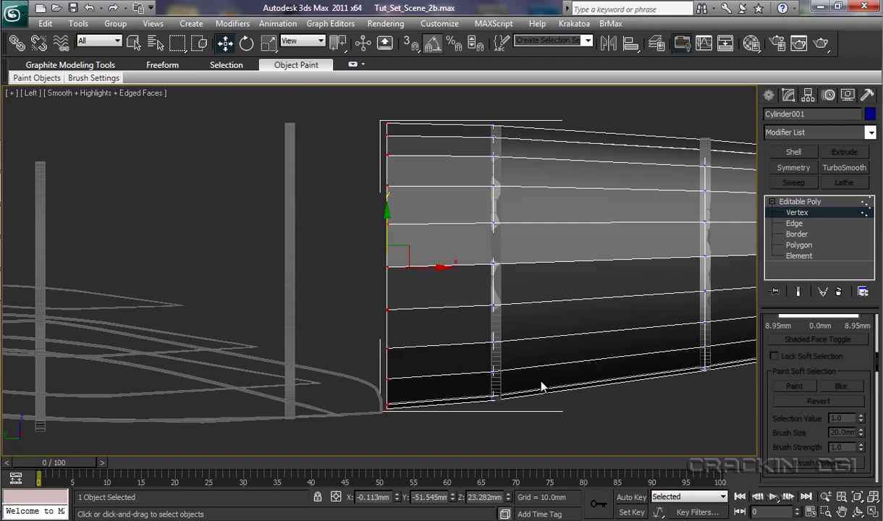
pyautogui.keyDown('alt'); pyautogui.moveTo(510, 347); pyautogui.dragTo(565, 351, button='middle'); pyautogui.keyUp('alt')
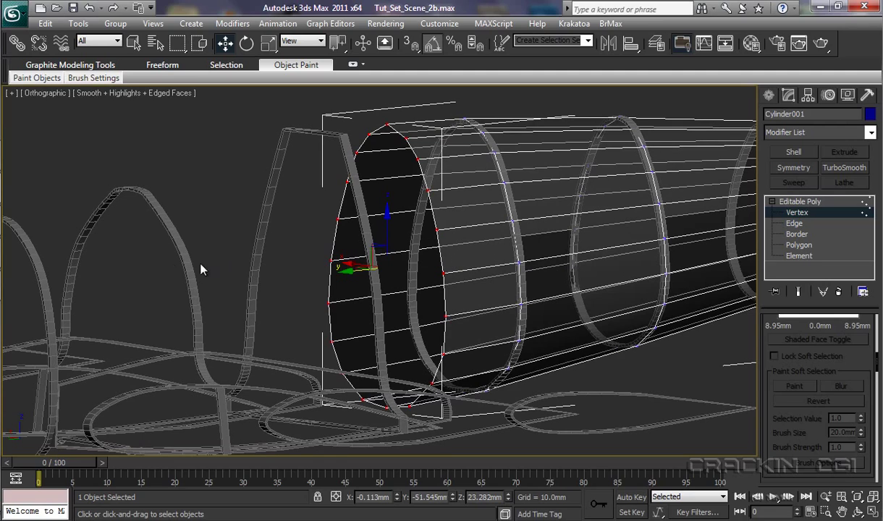
pyautogui.keyDown('alt'); pyautogui.moveTo(191, 322); pyautogui.dragTo(222, 321, button='middle'); pyautogui.keyUp('alt')
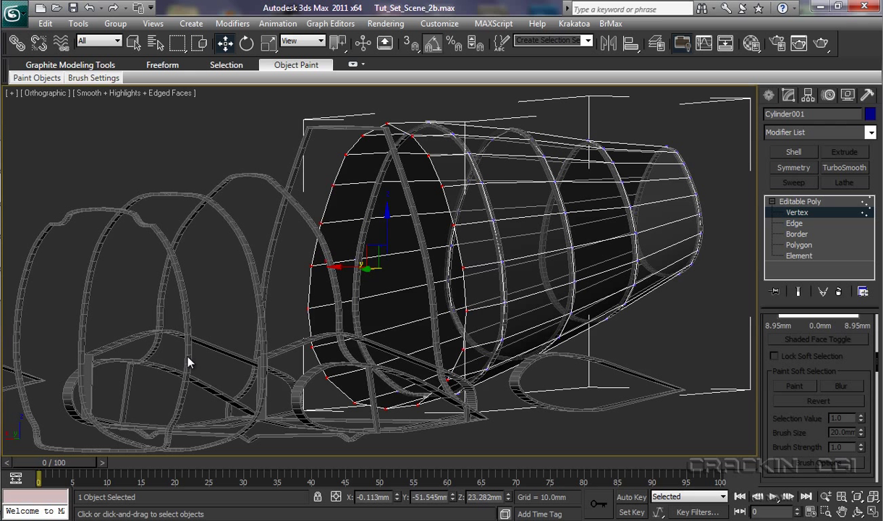
pyautogui.press('l')
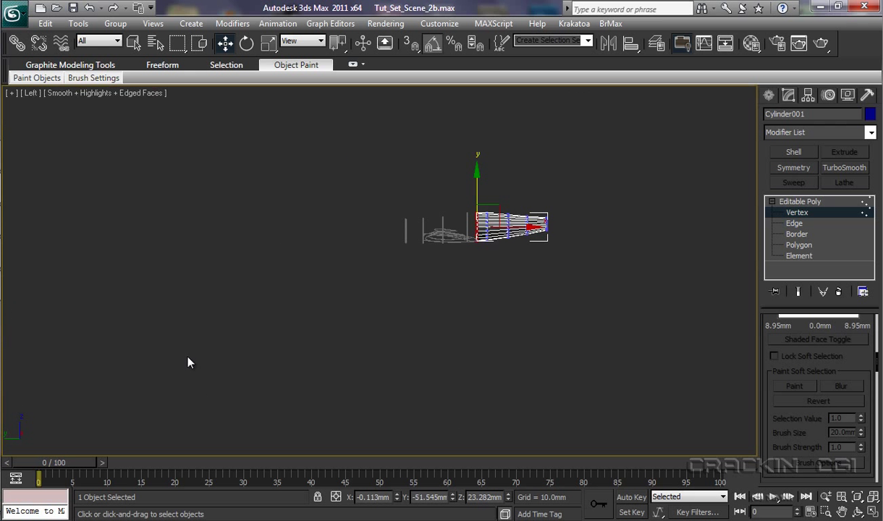
pyautogui.press('z')
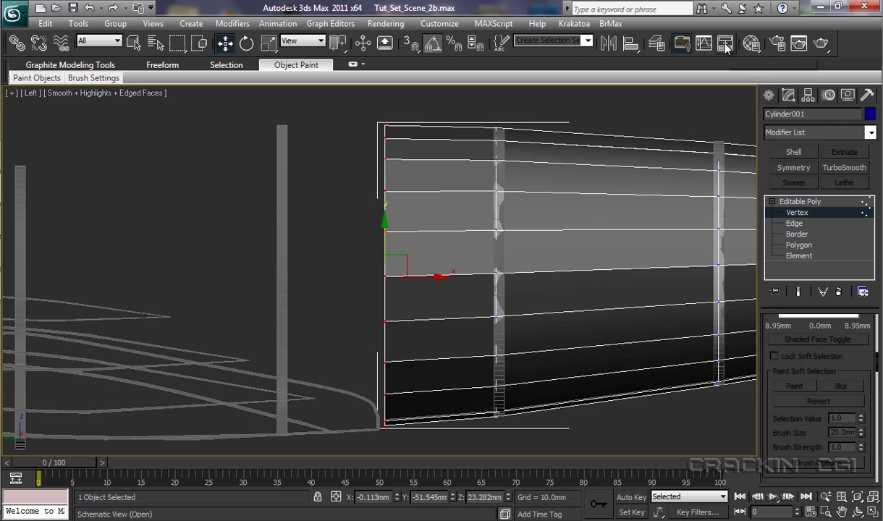
# Unhide Ref_Material, restore the multi-view layout, and pan Left view toward frames B–D.
pyautogui.click(656, 43)
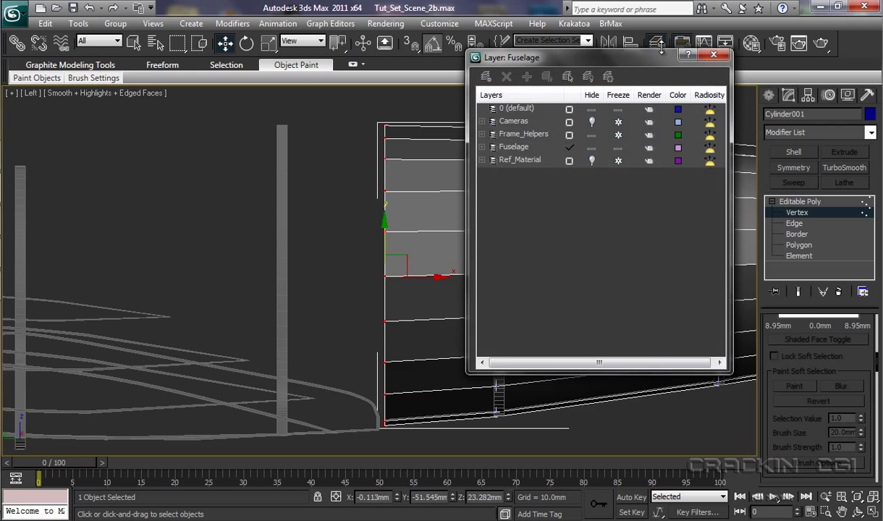
pyautogui.click(593, 161)
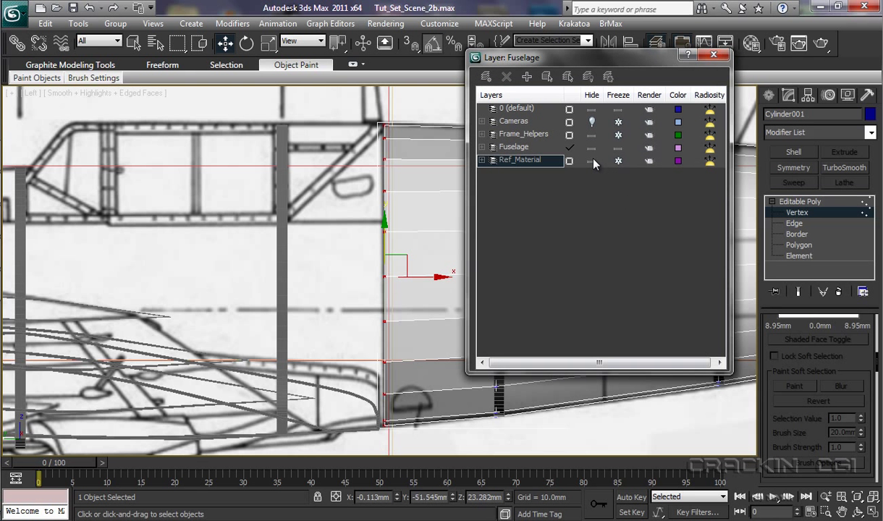
pyautogui.click(714, 55)
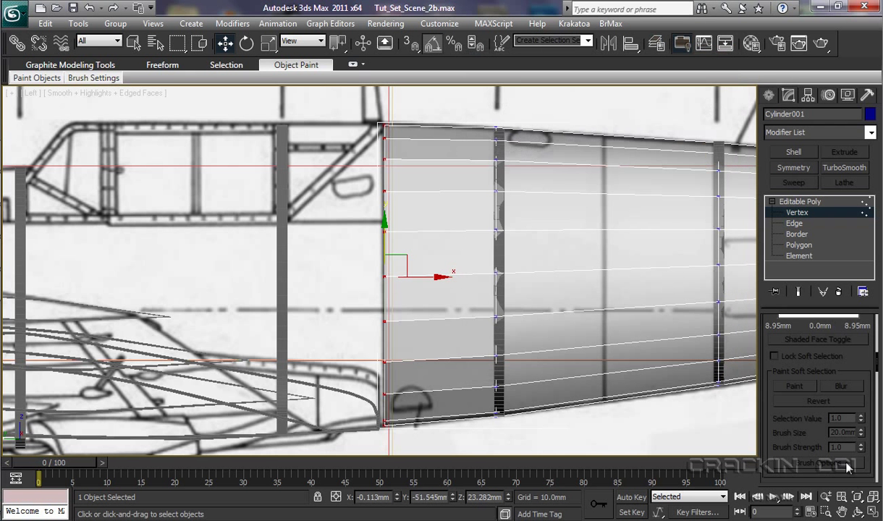
pyautogui.click(873, 512)
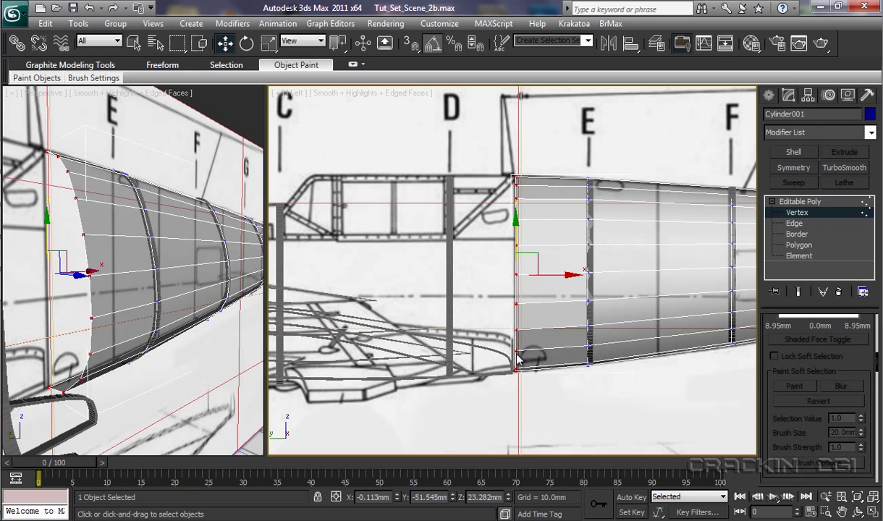
pyautogui.moveTo(467, 411); pyautogui.dragTo(667, 410, button='middle')
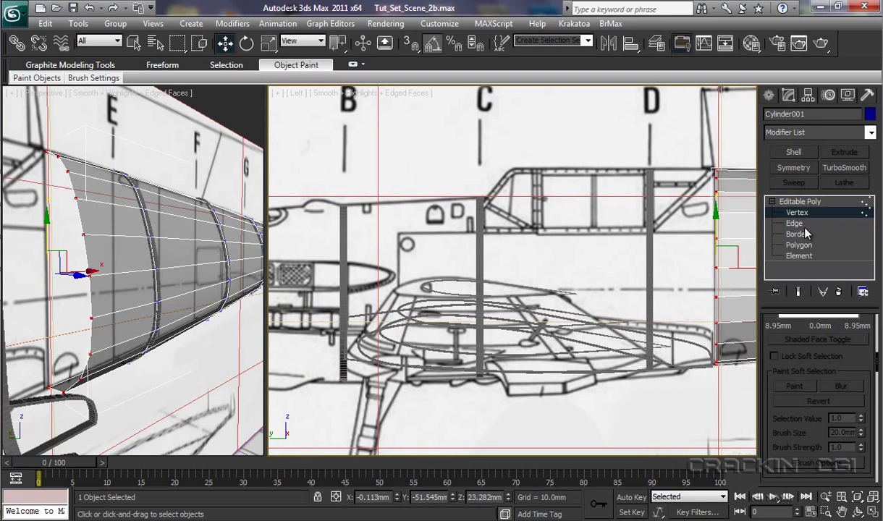
# In Edge mode, move the fuselage's end edge loop forward to frames D, C and B.
pyautogui.click(795, 224)
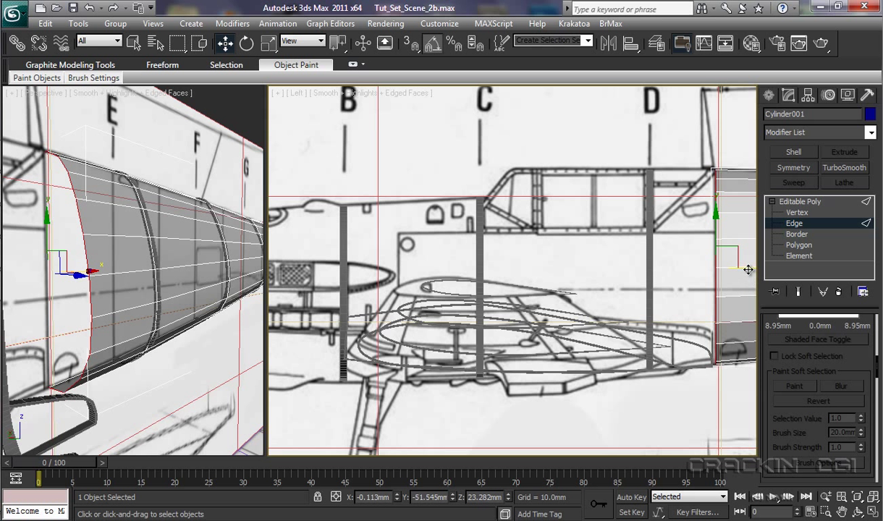
pyautogui.moveTo(749, 268); pyautogui.dragTo(685, 268)
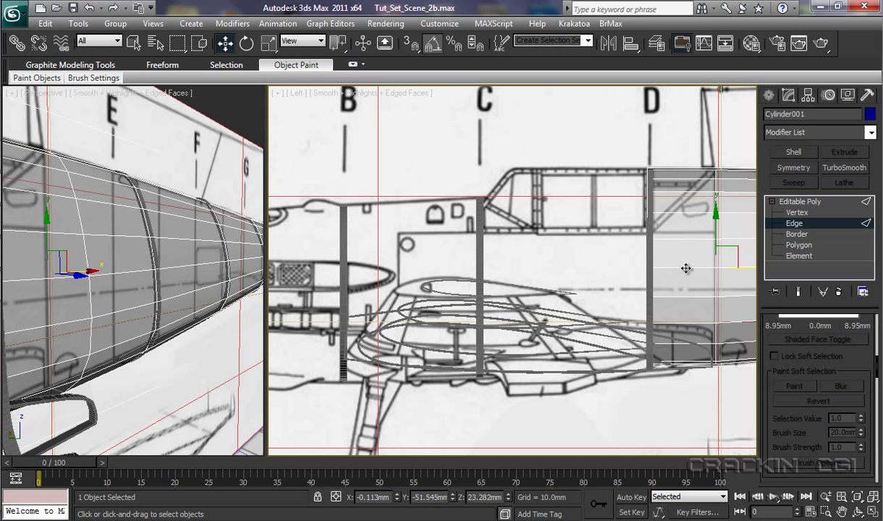
pyautogui.doubleClick(652, 259)
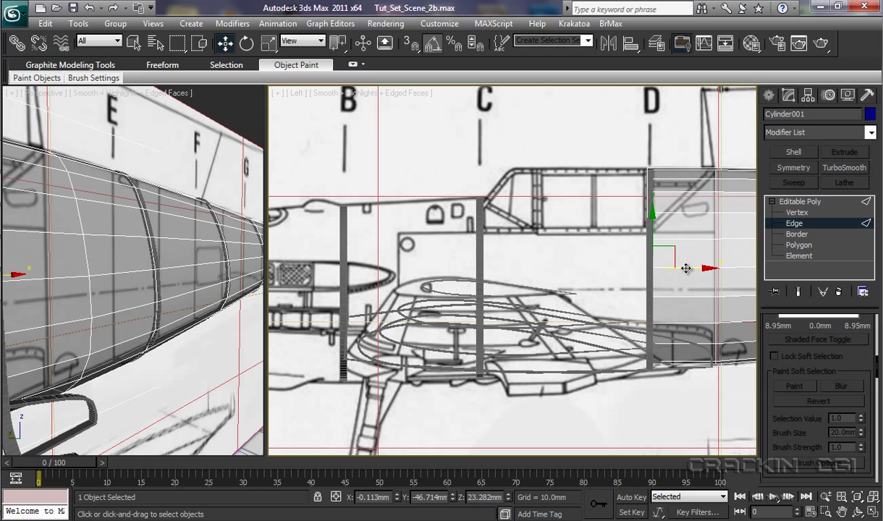
pyautogui.moveTo(687, 268); pyautogui.dragTo(514, 270)
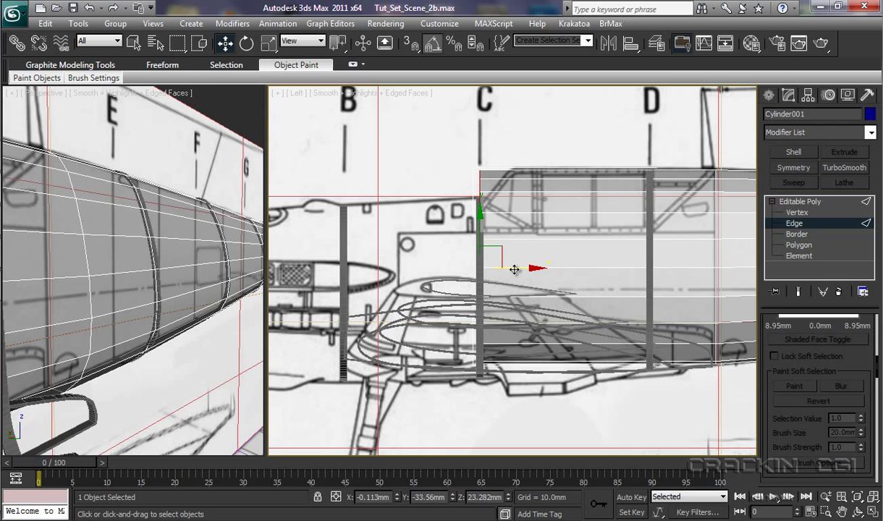
pyautogui.moveTo(514, 270); pyautogui.dragTo(375, 275)
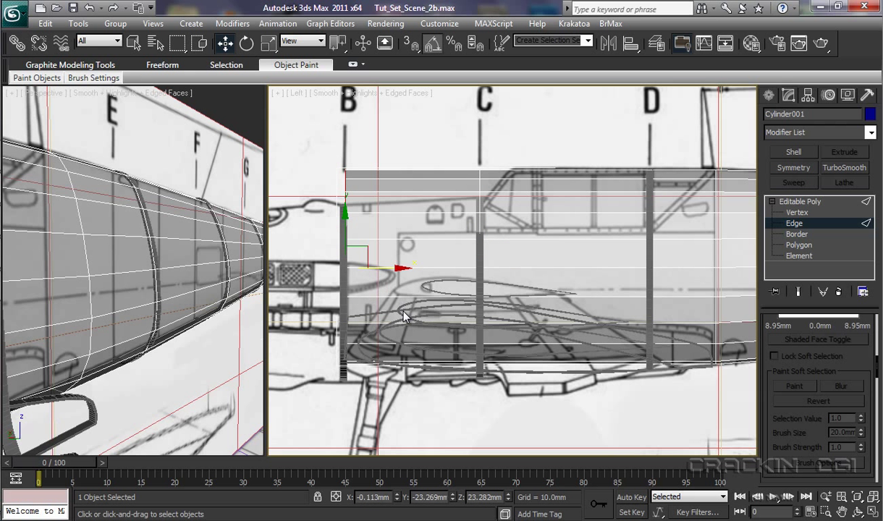
pyautogui.scroll(1, 403, 316)
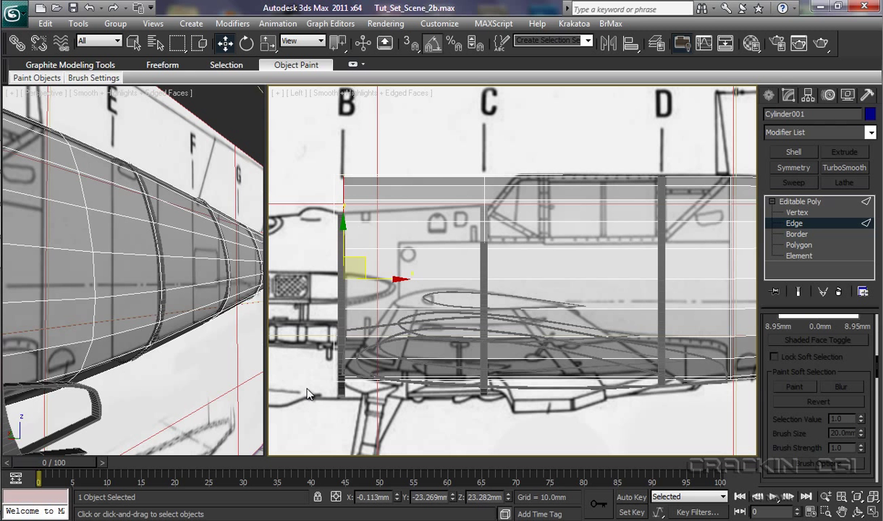
# Turn the left panel into a zoomed-extents Left view, widen it, and pan to frames B–D.
pyautogui.rightClick(155, 161)
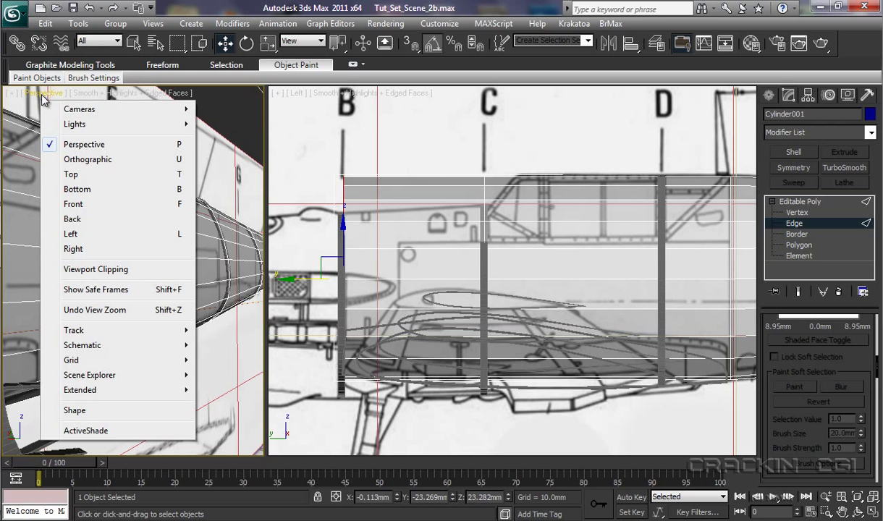
pyautogui.click(72, 234)
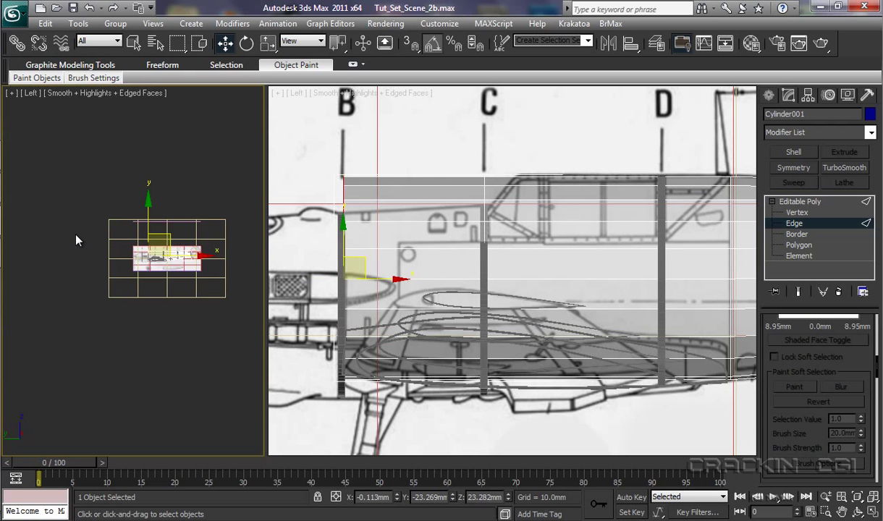
pyautogui.press('z')
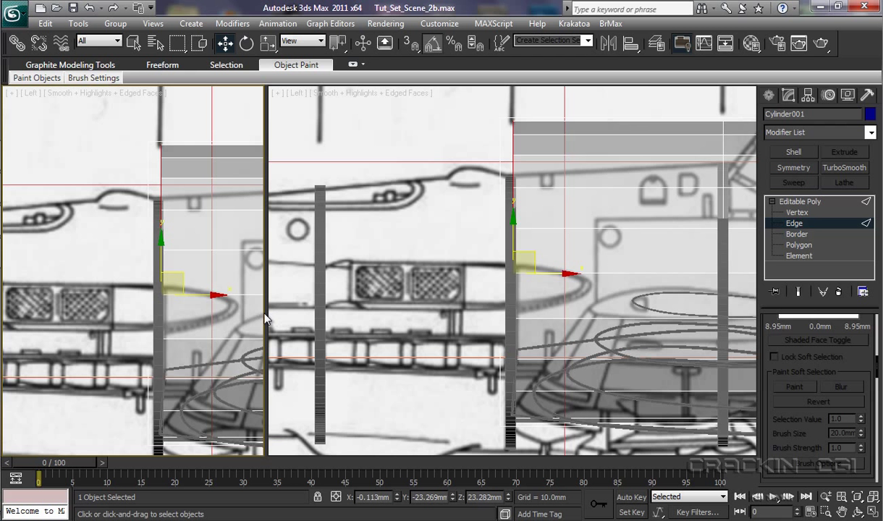
pyautogui.moveTo(266, 319); pyautogui.dragTo(348, 318)
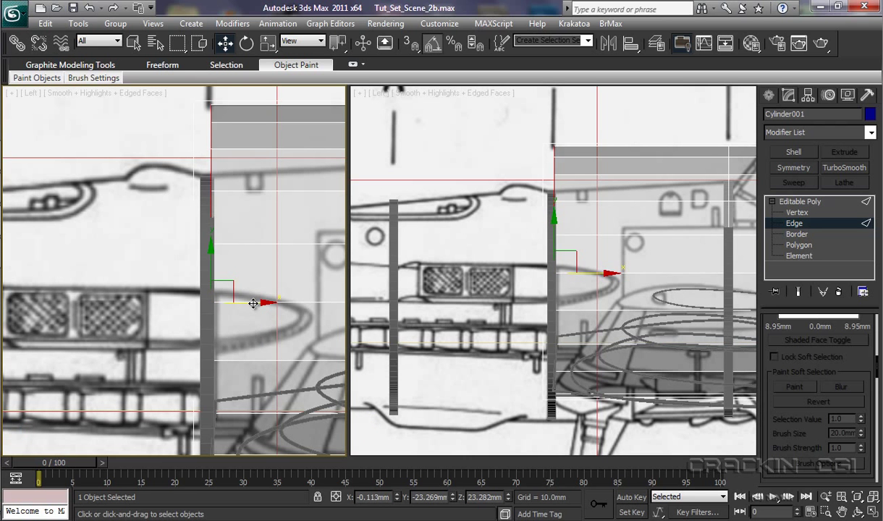
pyautogui.scroll(-5, 253, 303)
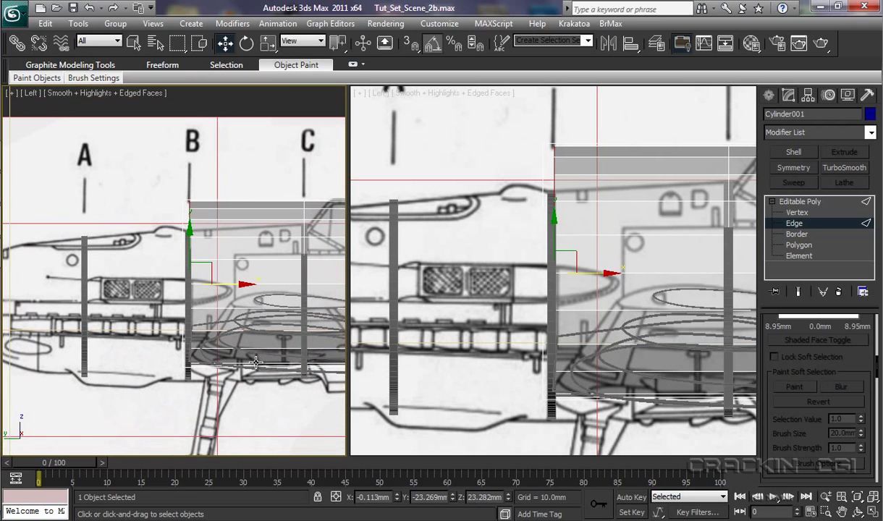
pyautogui.moveTo(295, 351); pyautogui.dragTo(132, 353, button='middle')
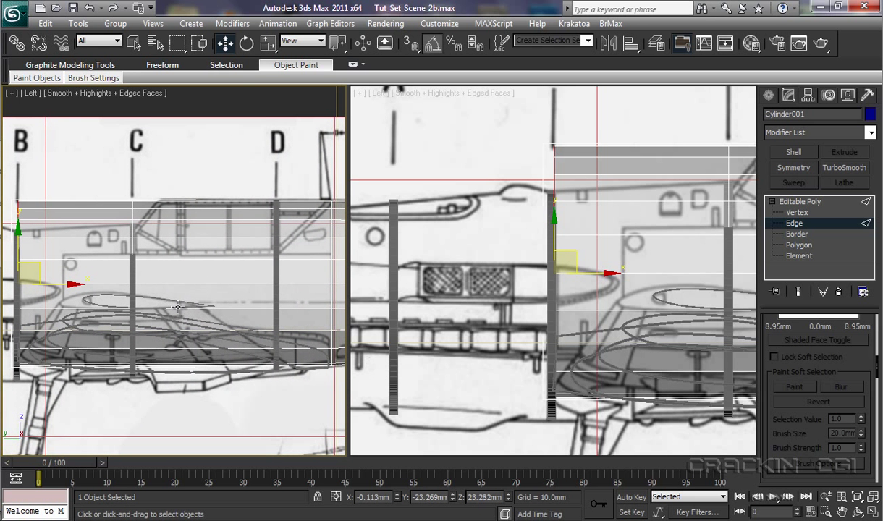
# Switch the right-hand panel to a Perspective view.
pyautogui.rightClick(414, 157)
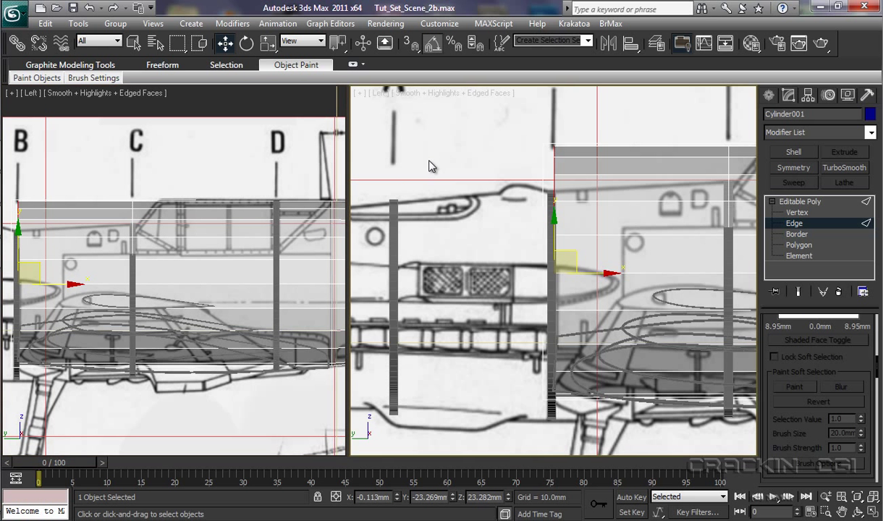
pyautogui.click(378, 93)
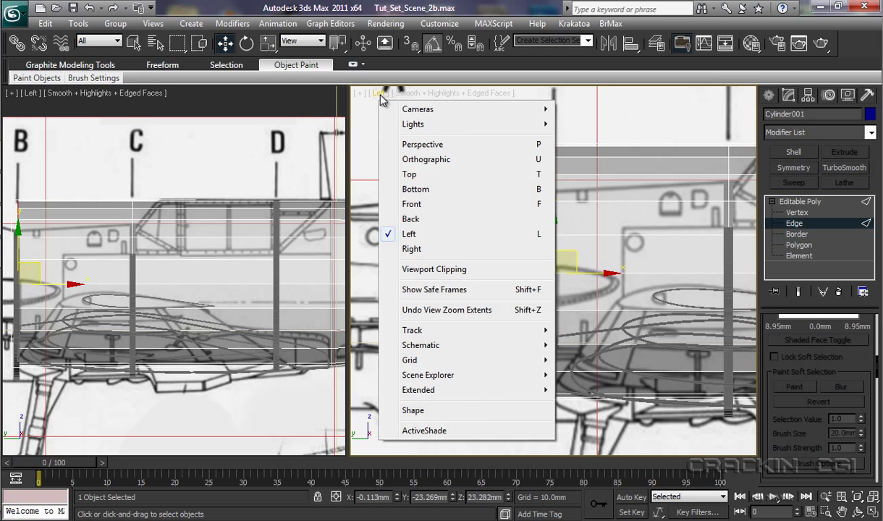
pyautogui.click(427, 148)
pyautogui.click(659, 45)
# Hide Ref_Material, switch the fuselage to Vertex level, and orbit Perspective to look inside.
pyautogui.click(592, 160)
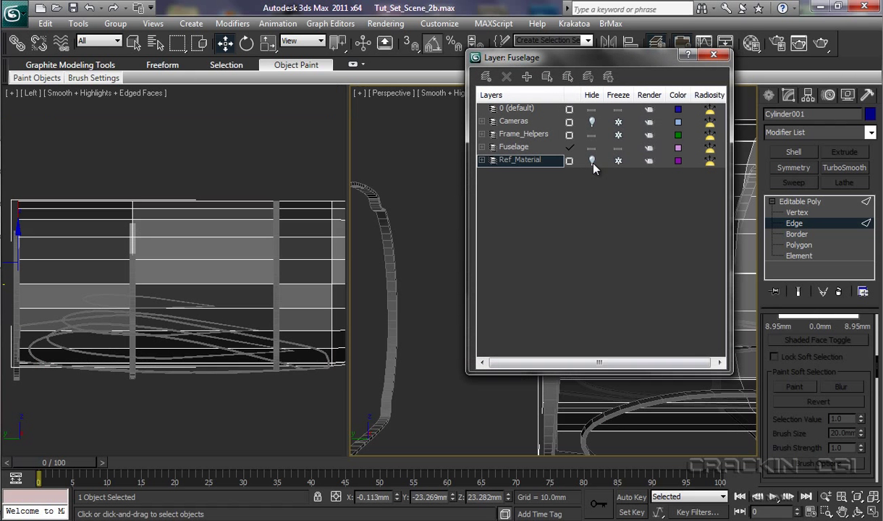
pyautogui.click(714, 56)
pyautogui.rightClick(485, 246)
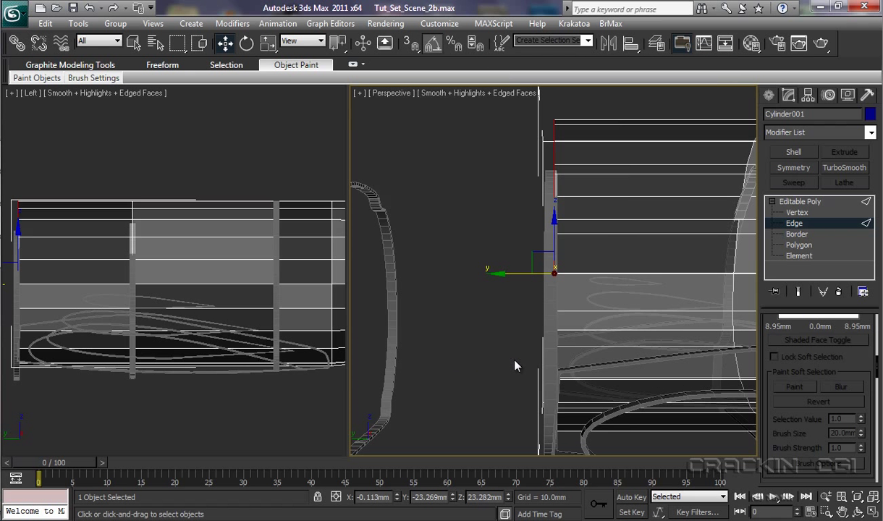
pyautogui.keyDown('alt'); pyautogui.moveTo(519, 353); pyautogui.dragTo(459, 353, button='middle'); pyautogui.keyUp('alt')
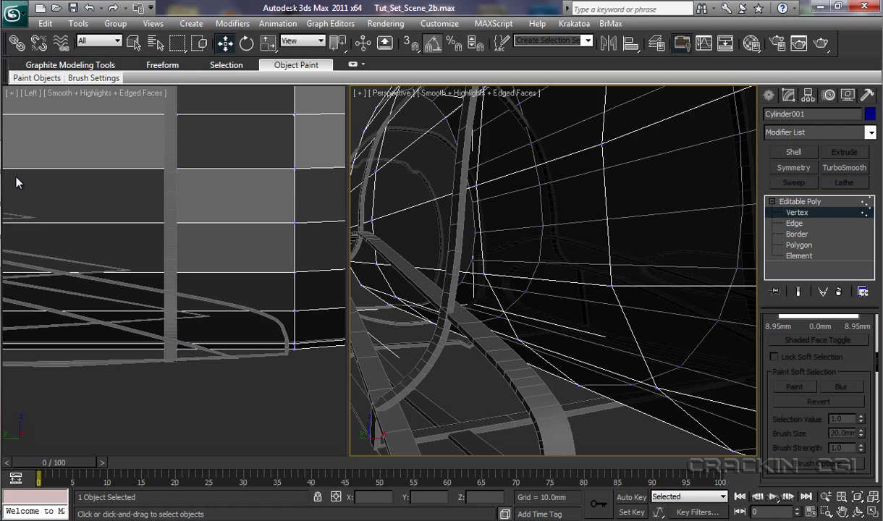
# Region-select the bottom vertex pair beside the frame helper in Left view, undoing a stray nudge.
pyautogui.click(288, 355)
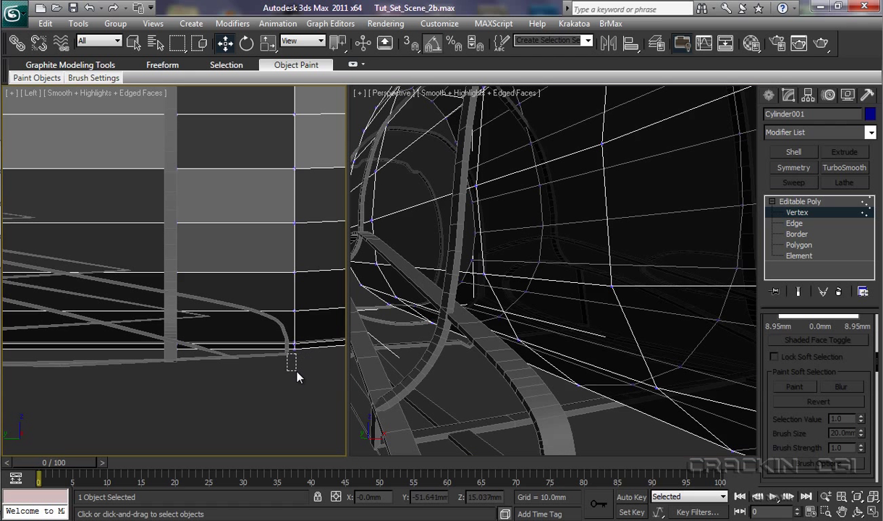
pyautogui.moveTo(160, 357); pyautogui.dragTo(179, 351)
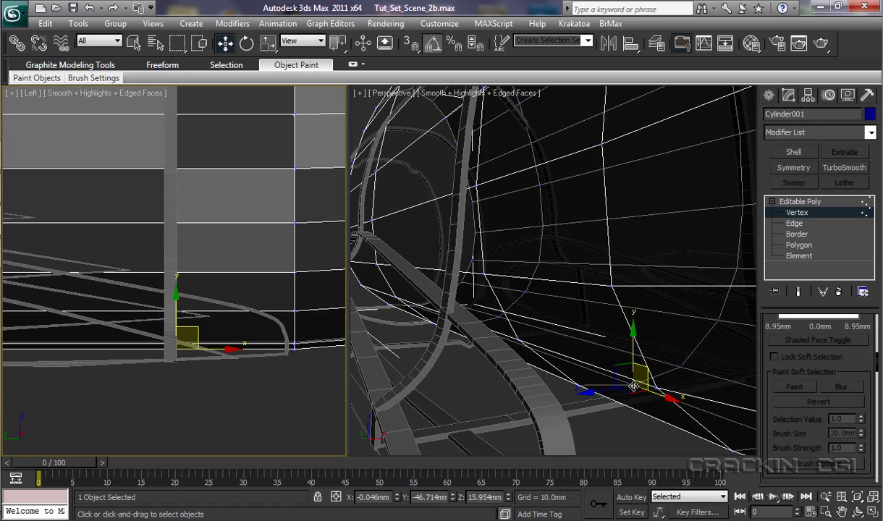
pyautogui.rightClick(668, 311)
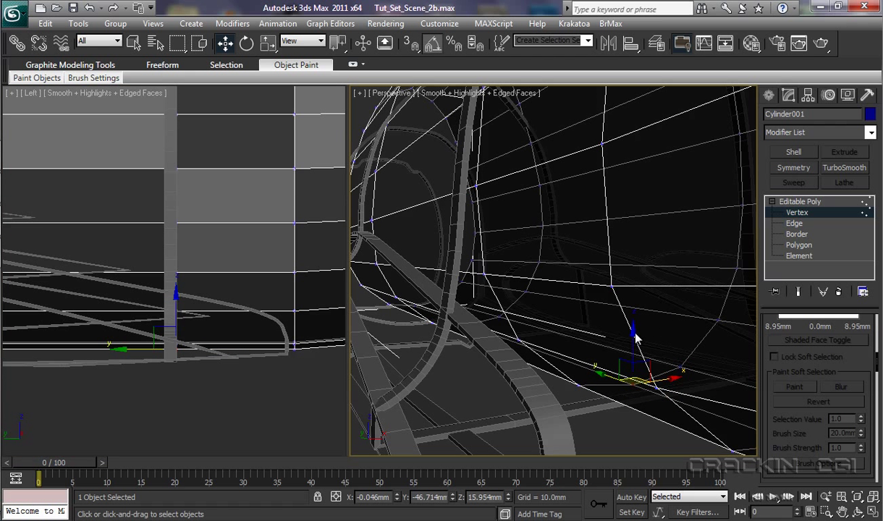
pyautogui.click(634, 383)
pyautogui.click(634, 386)
pyautogui.moveTo(634, 340); pyautogui.dragTo(639, 356)
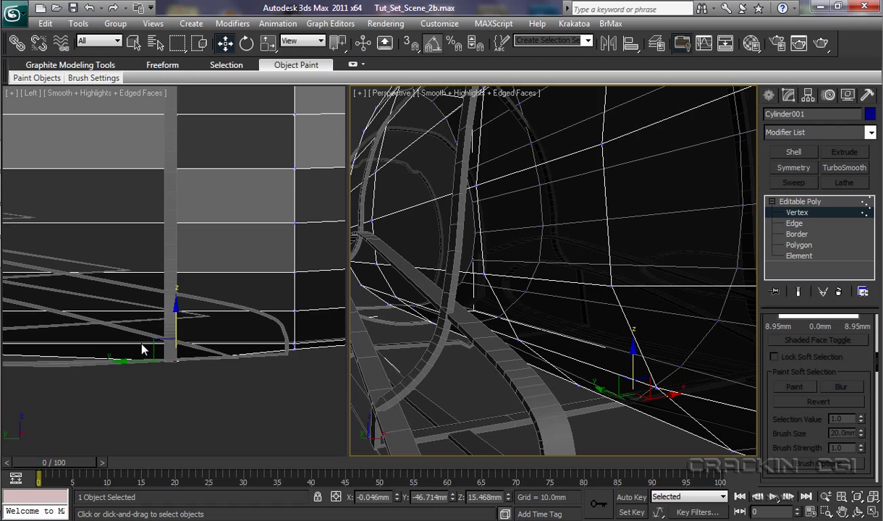
pyautogui.click(185, 342)
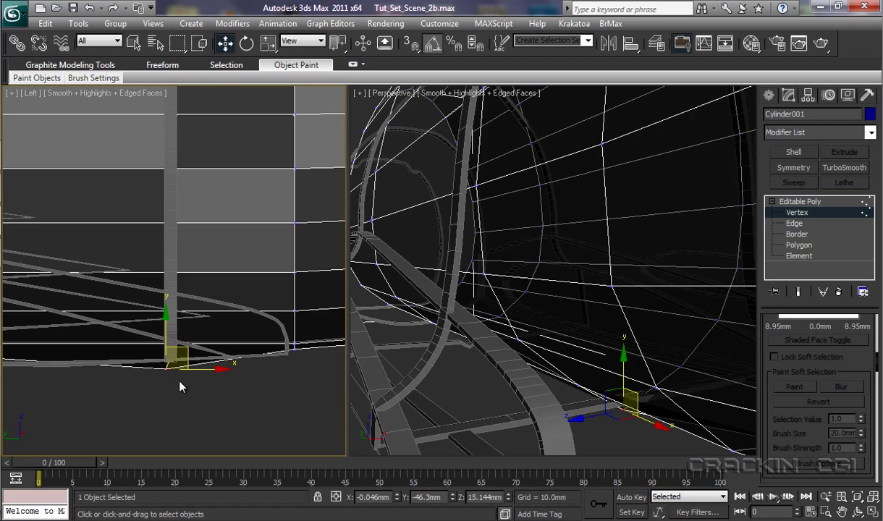
pyautogui.click(89, 7)
pyautogui.click(281, 432)
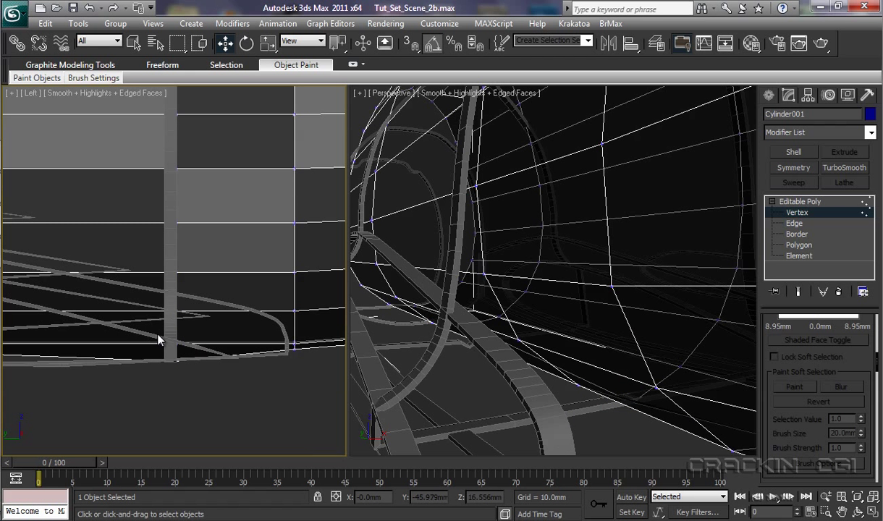
pyautogui.moveTo(155, 332); pyautogui.dragTo(192, 352)
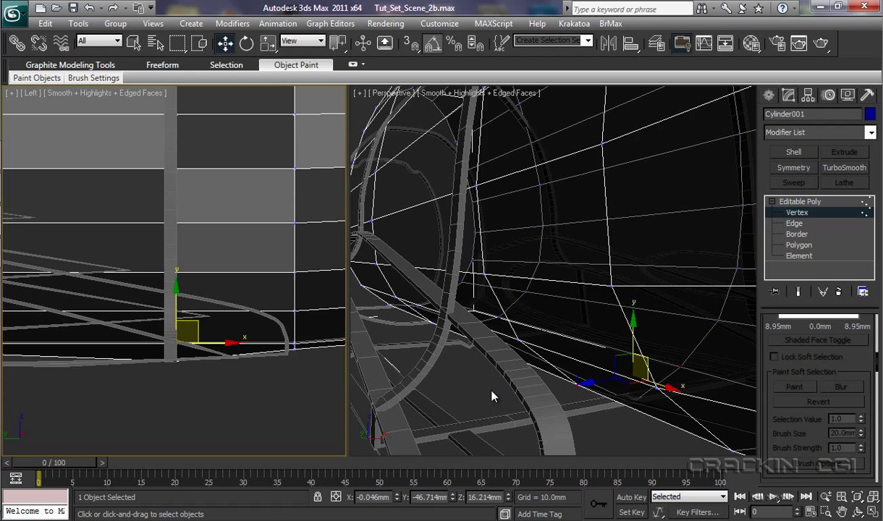
# Scale the selected vertex pair slightly wider and lower it a little on Z.
pyautogui.press('r')
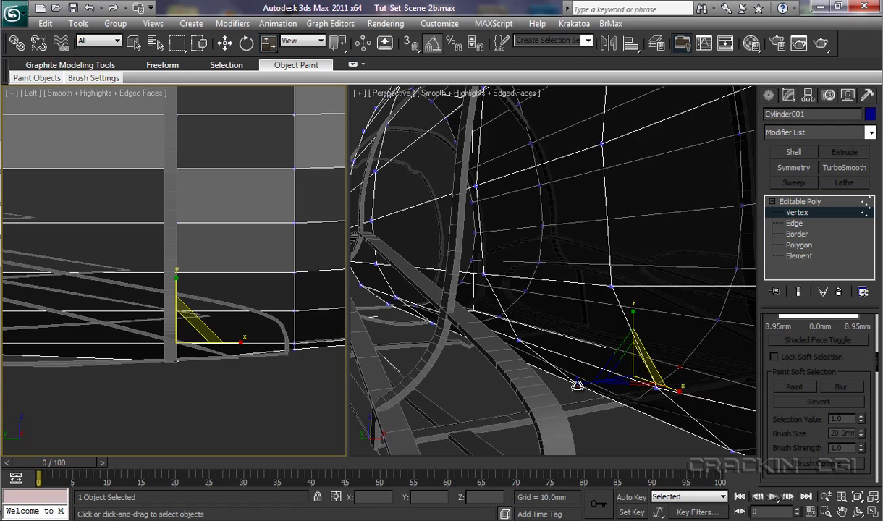
pyautogui.moveTo(576, 385); pyautogui.dragTo(485, 413)
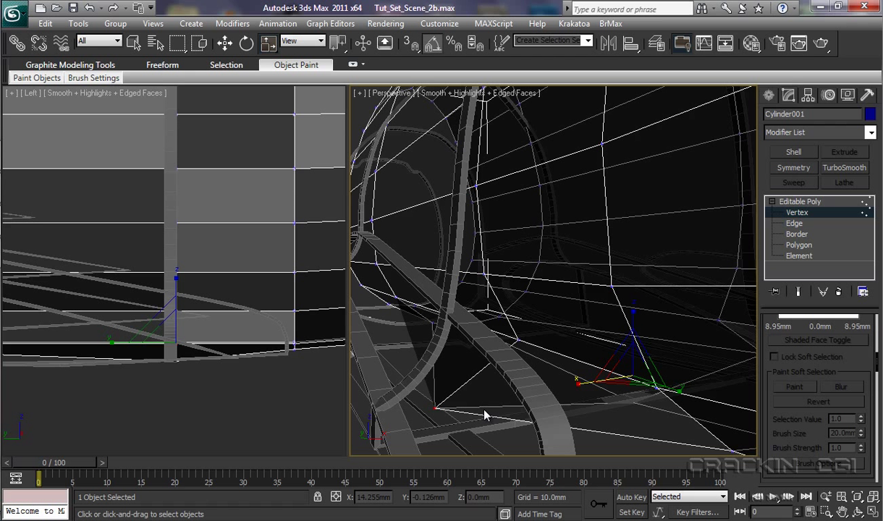
pyautogui.press('w')
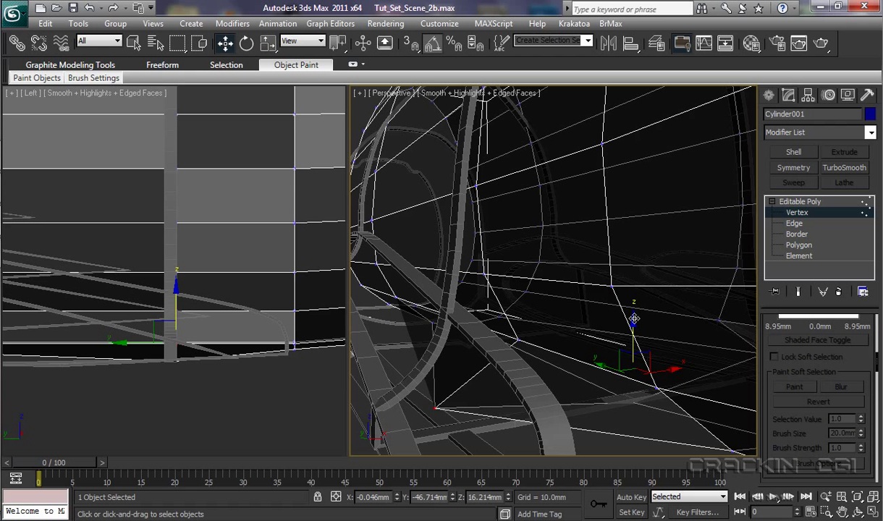
pyautogui.moveTo(634, 318); pyautogui.dragTo(633, 346)
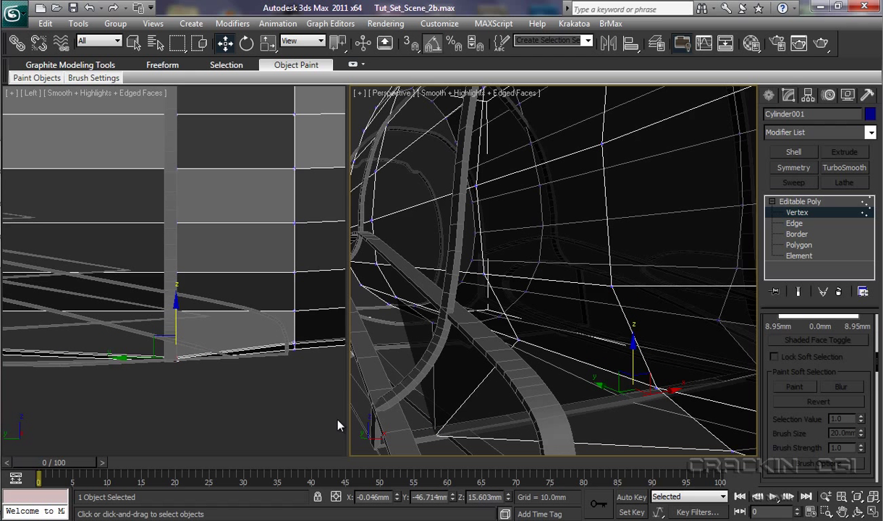
# Select the bottom vertex pair in Left view and scale it outward on X to 149%.
pyautogui.rightClick(258, 404)
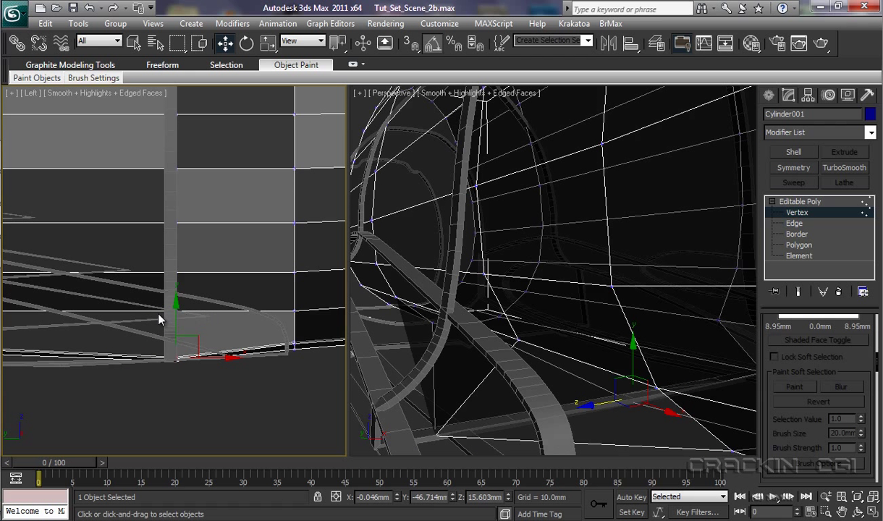
pyautogui.moveTo(155, 301); pyautogui.dragTo(192, 325)
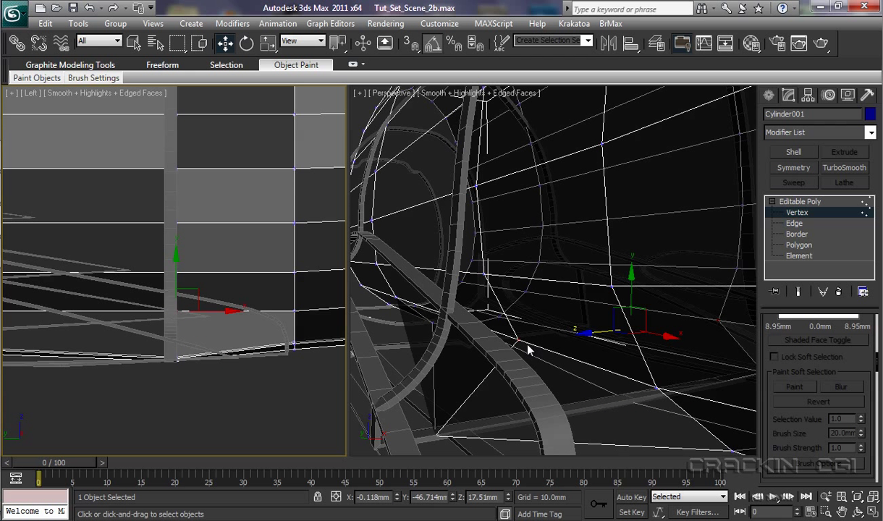
pyautogui.press('r')
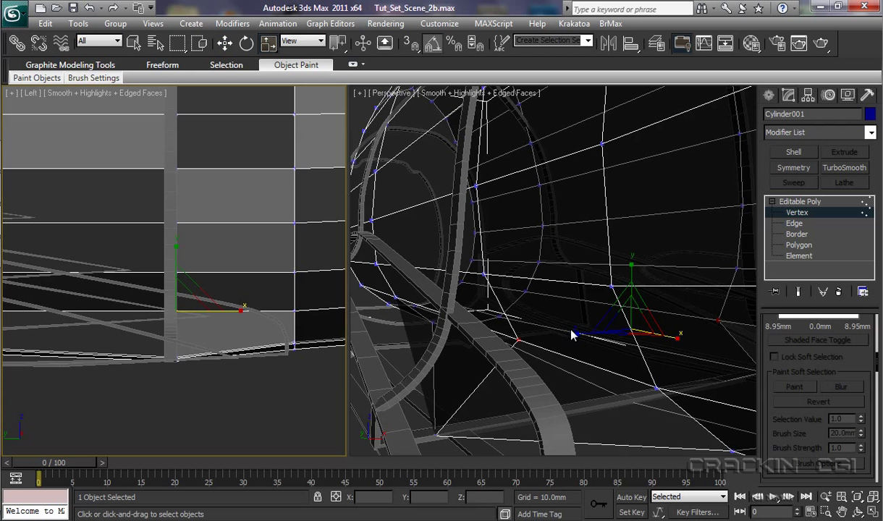
pyautogui.click(577, 341)
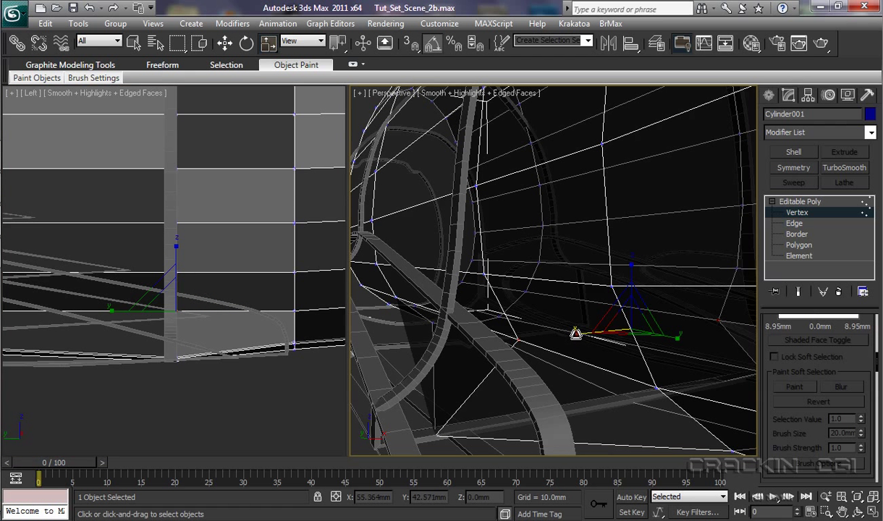
pyautogui.moveTo(575, 333); pyautogui.dragTo(552, 341)
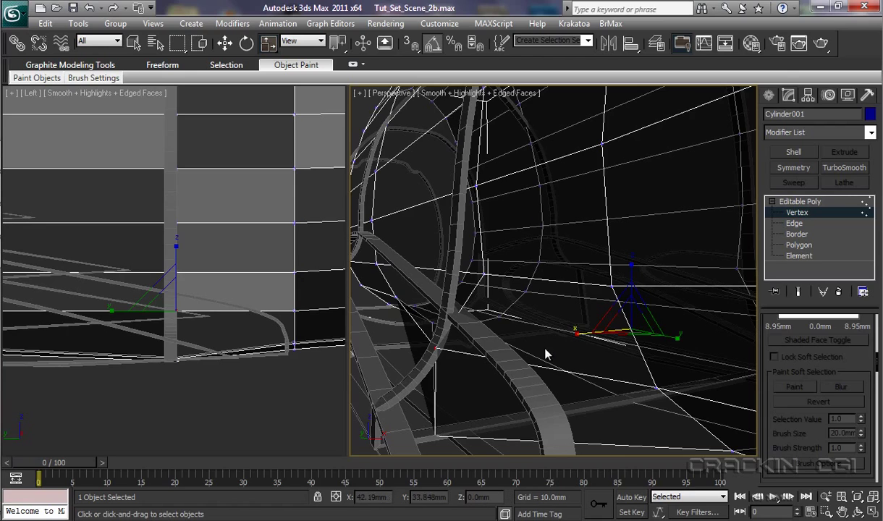
pyautogui.moveTo(575, 366); pyautogui.dragTo(504, 457, button='middle')
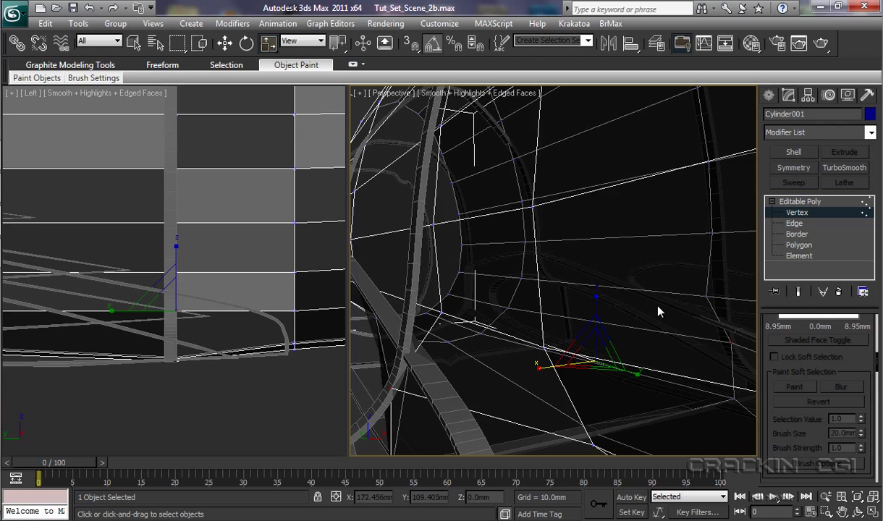
# Select the next vertex pair up and widen it on X to 120%.
pyautogui.rightClick(152, 261)
pyautogui.click(192, 285)
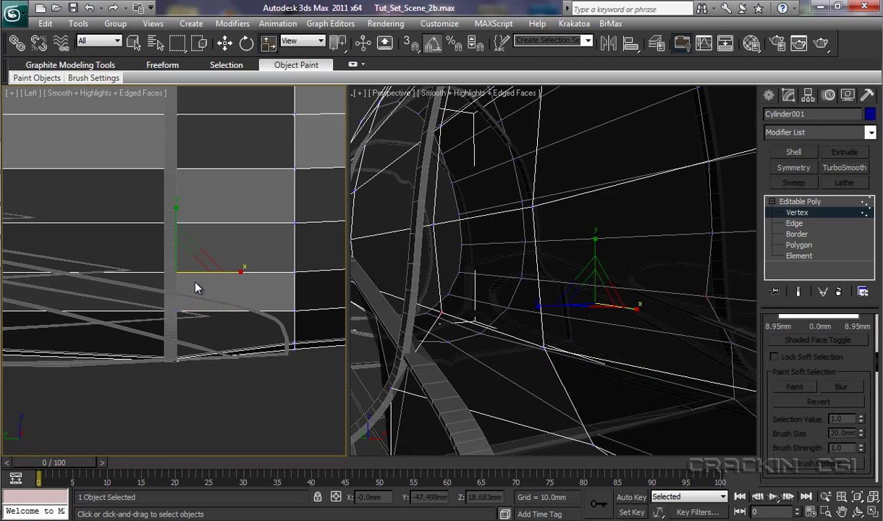
pyautogui.click(539, 306)
pyautogui.moveTo(538, 306); pyautogui.dragTo(530, 309)
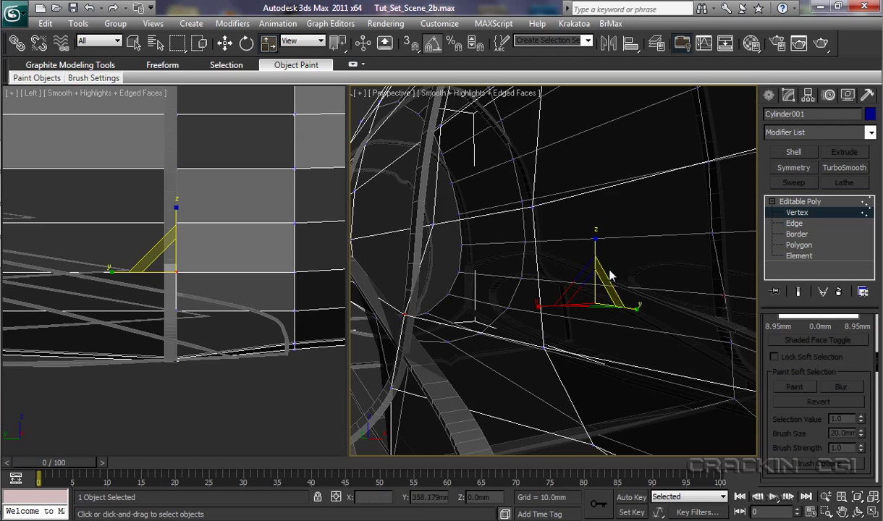
pyautogui.keyDown('alt'); pyautogui.moveTo(651, 274); pyautogui.dragTo(592, 393, button='middle'); pyautogui.keyUp('alt')
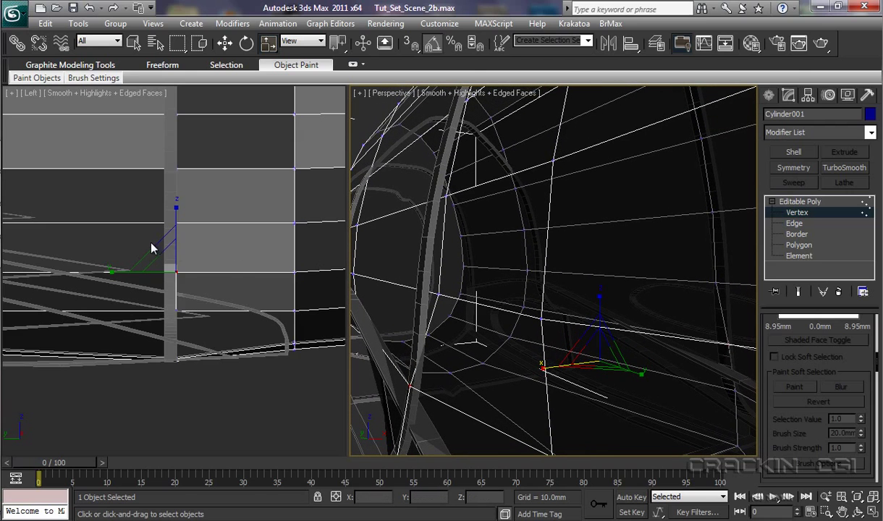
# Select the vertex pair one row higher and widen it on X to 105%.
pyautogui.rightClick(163, 218)
pyautogui.click(178, 222)
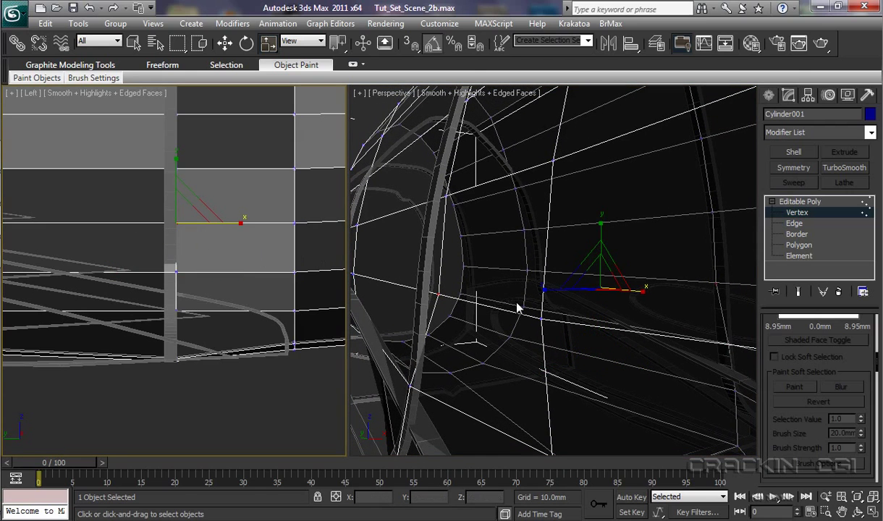
pyautogui.rightClick(546, 293)
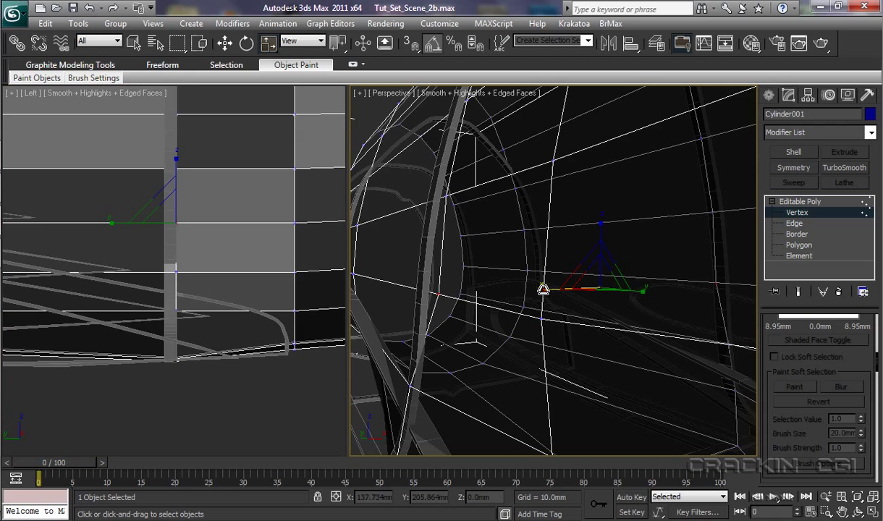
pyautogui.moveTo(543, 290); pyautogui.dragTo(540, 291)
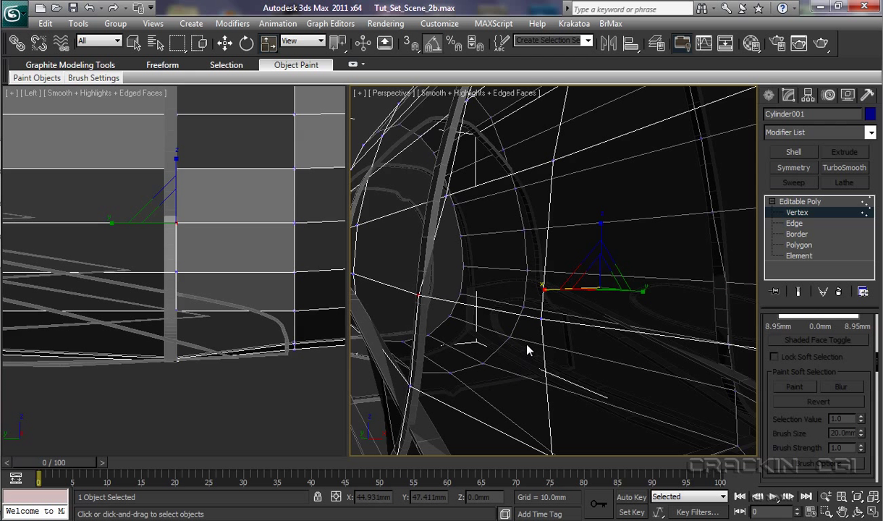
pyautogui.keyDown('alt'); pyautogui.moveTo(526, 351); pyautogui.dragTo(506, 449, button='middle'); pyautogui.keyUp('alt')
# Select the next higher vertex pair and spread it outward on X to 108%.
pyautogui.click(193, 183)
pyautogui.click(197, 188)
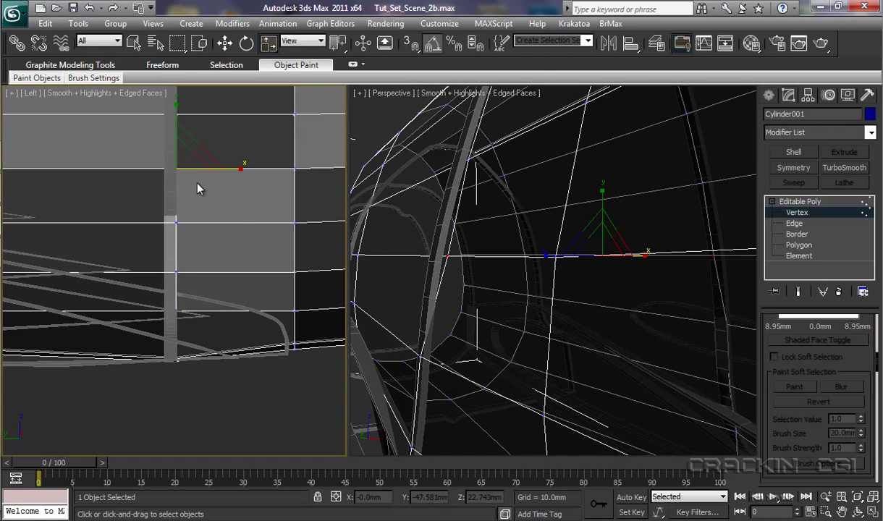
pyautogui.click(548, 257)
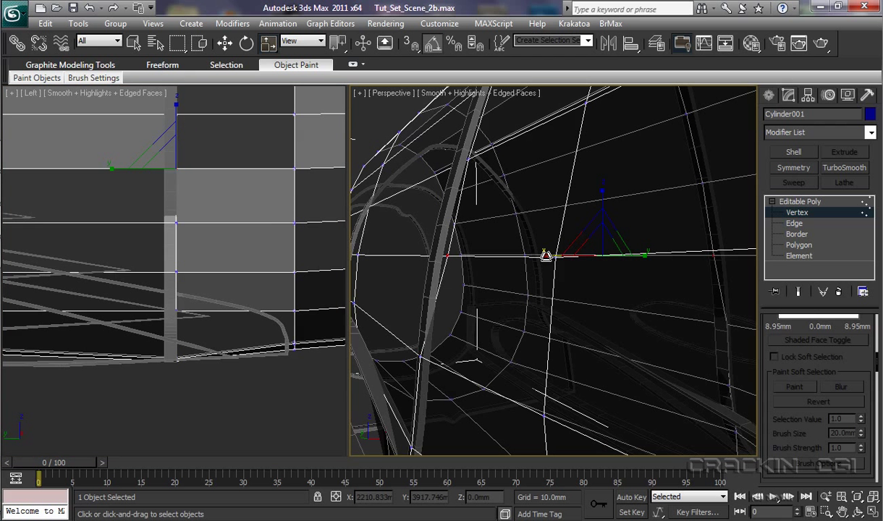
pyautogui.moveTo(546, 256); pyautogui.dragTo(541, 257)
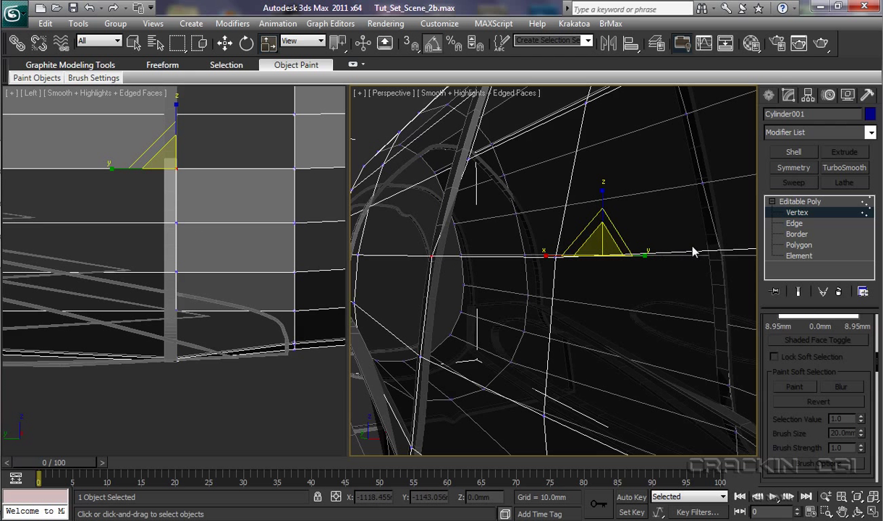
pyautogui.click(437, 270)
pyautogui.click(603, 255)
pyautogui.moveTo(508, 298); pyautogui.dragTo(564, 437, button='middle')
pyautogui.moveTo(568, 386); pyautogui.dragTo(559, 484, button='middle')
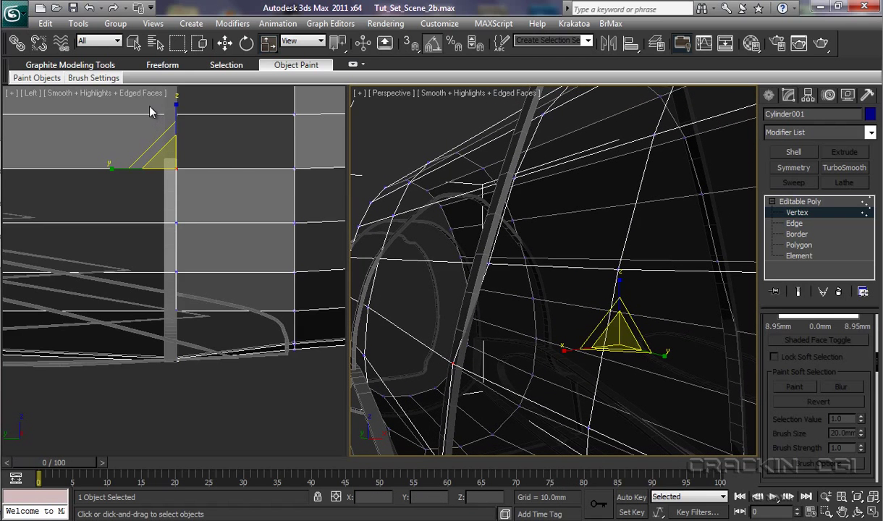
# Select the next vertex pair up and snap-move it into place against the frame.
pyautogui.click(177, 116)
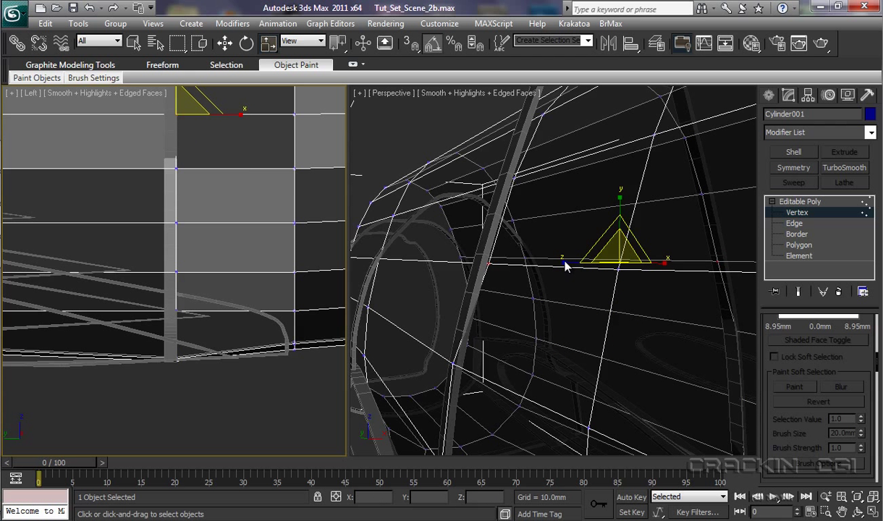
pyautogui.click(567, 266)
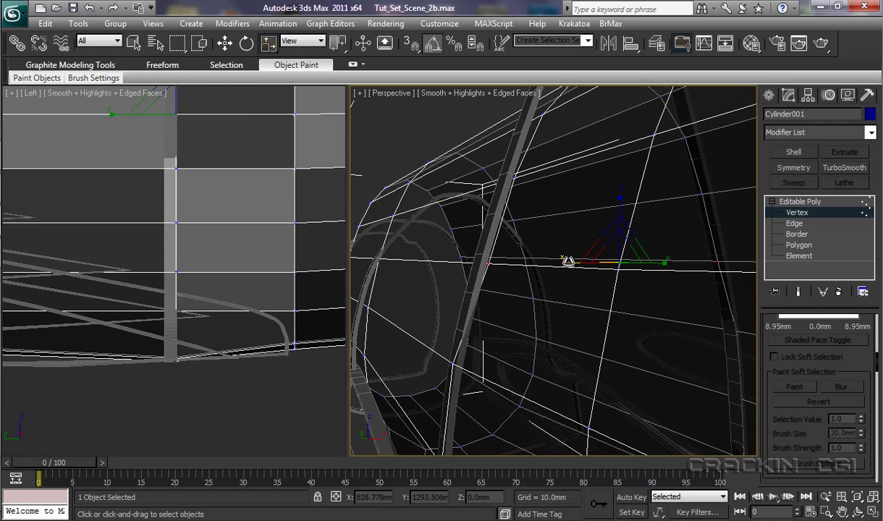
pyautogui.scroll(5, 878, 333)
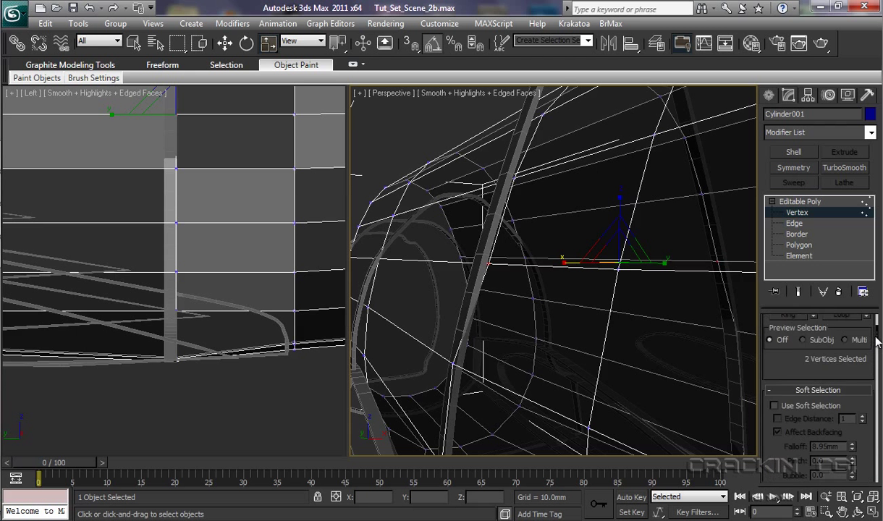
pyautogui.scroll(1, 877, 329)
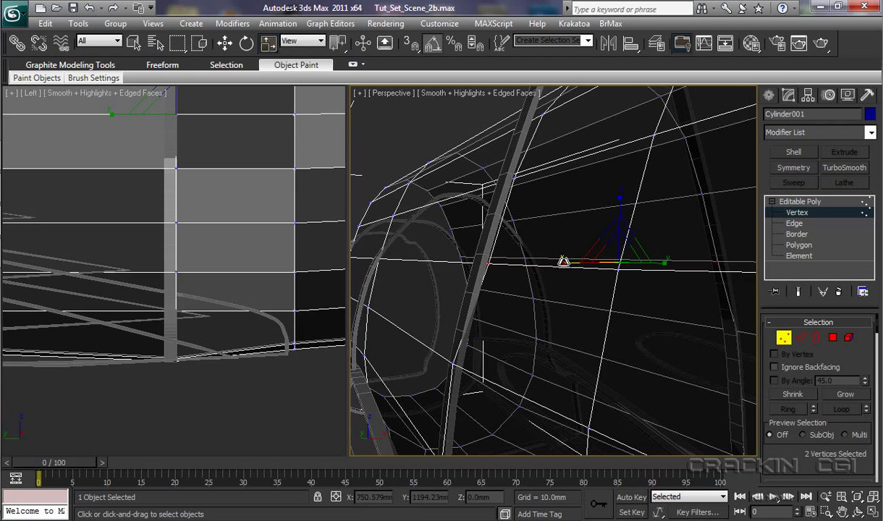
pyautogui.moveTo(564, 259); pyautogui.dragTo(562, 262)
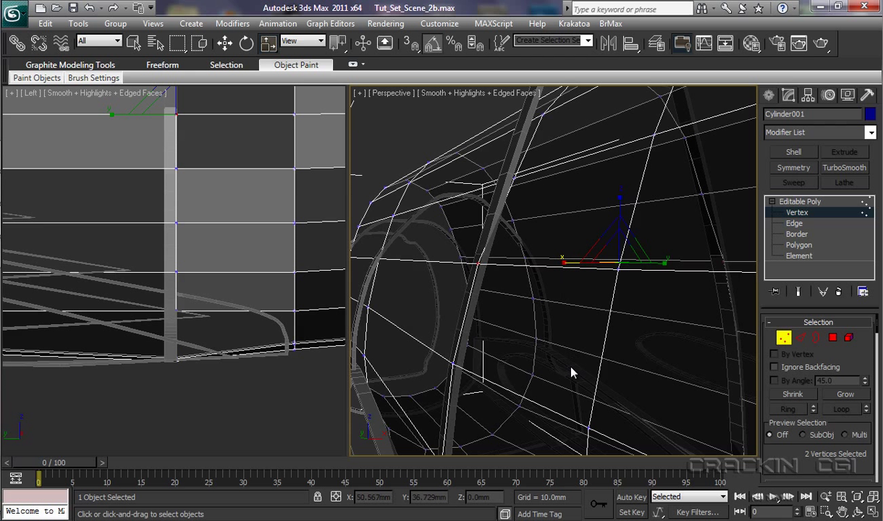
pyautogui.moveTo(544, 348); pyautogui.dragTo(579, 263, button='middle')
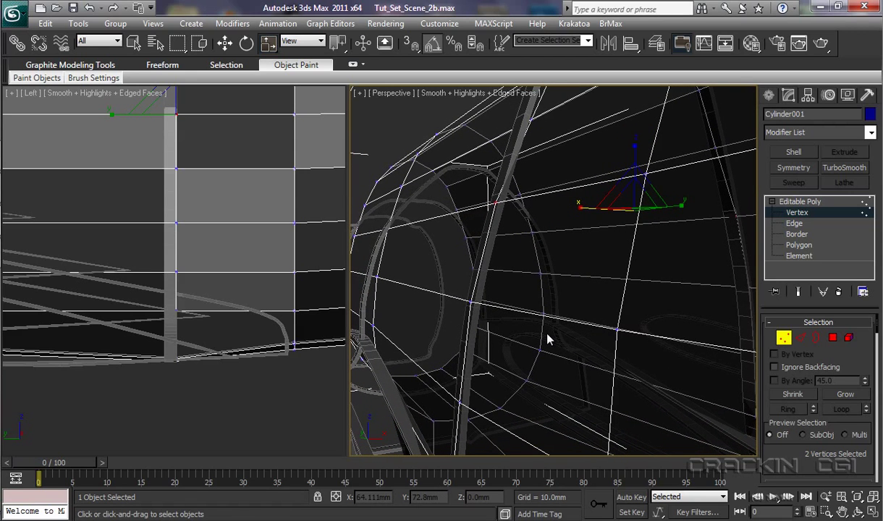